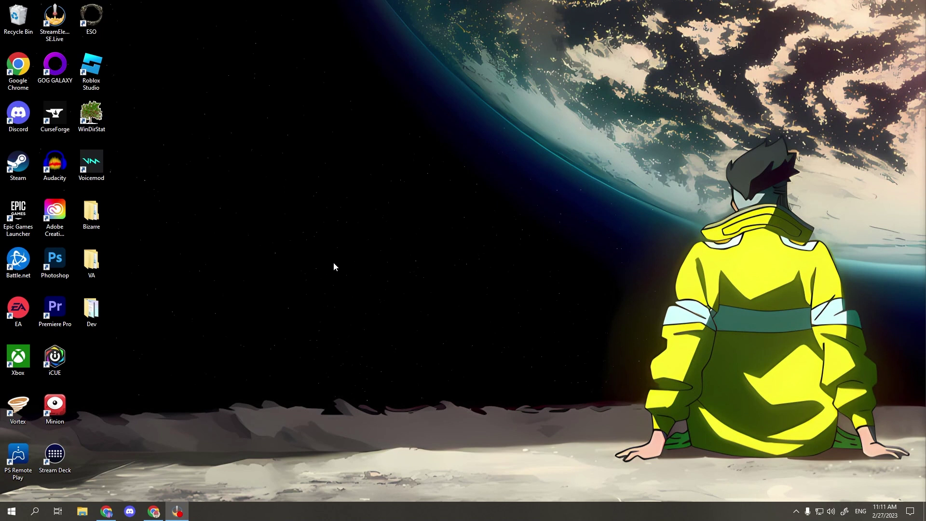
Step: Launch Audacity 3.2.4 from its desktop shortcut
double_click(60, 167)
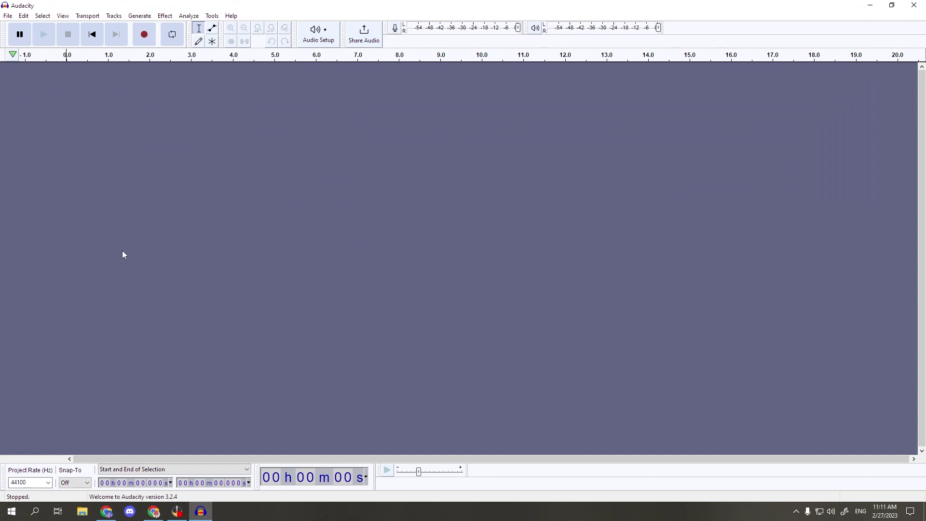
Step: Keep the 44100 Hz project rate and switch recording to 1 (Mono) channel
click(47, 483)
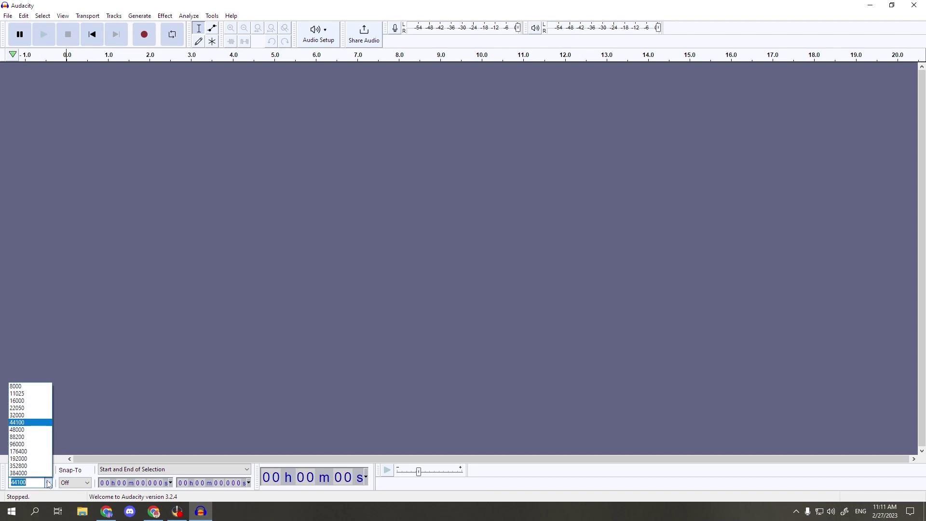
click(17, 423)
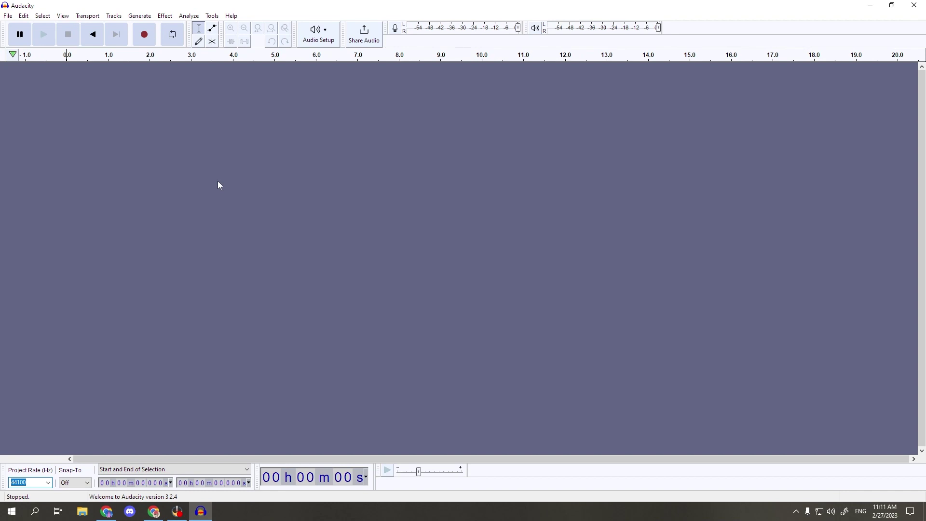
click(330, 39)
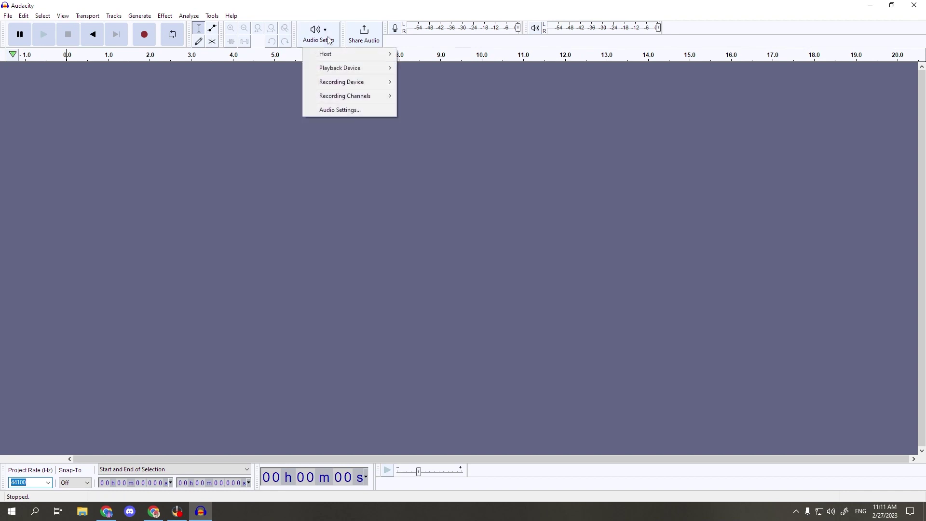
mouse_move(340, 97)
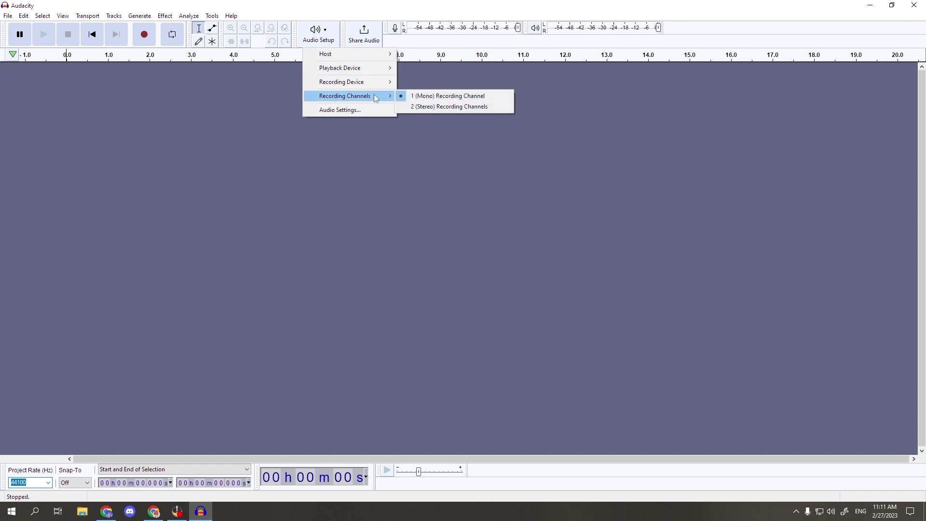
click(434, 97)
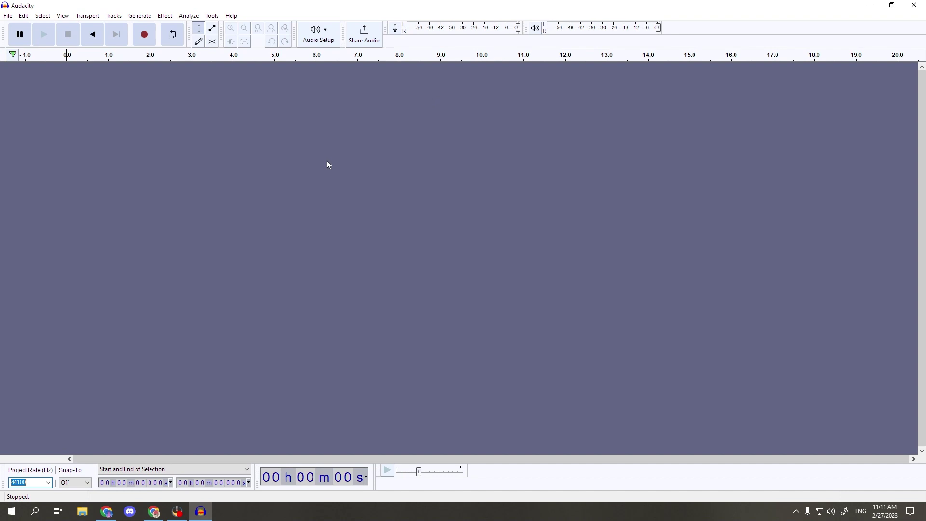
Step: Record about 10 seconds of speech into a new mono track, then stop
key(r)
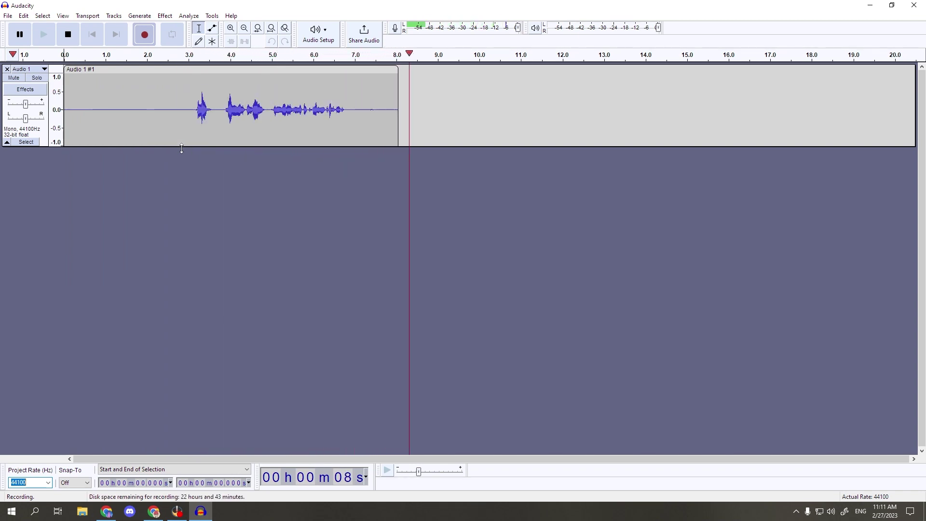
click(68, 35)
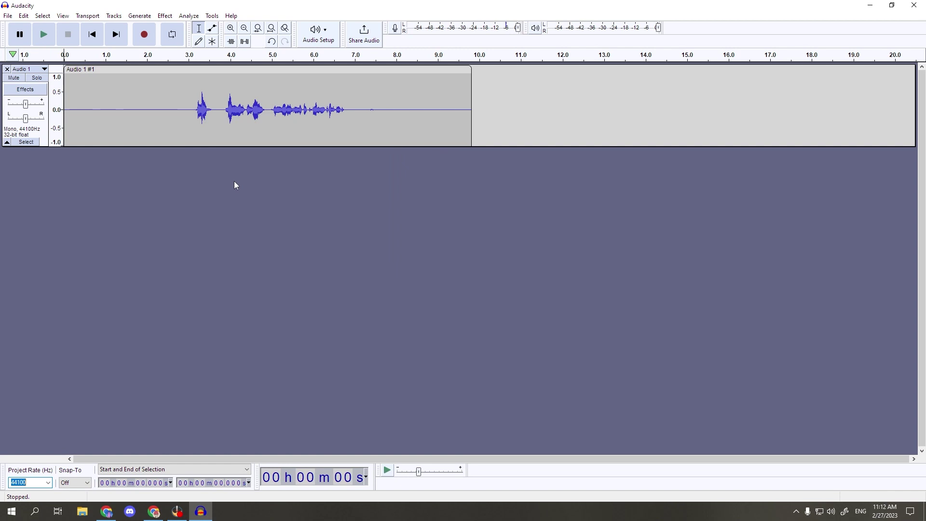
Step: Select the leading silence (about 0.43–2.66 s) and capture it as the Noise Reduction profile
drag(82, 121, 170, 122)
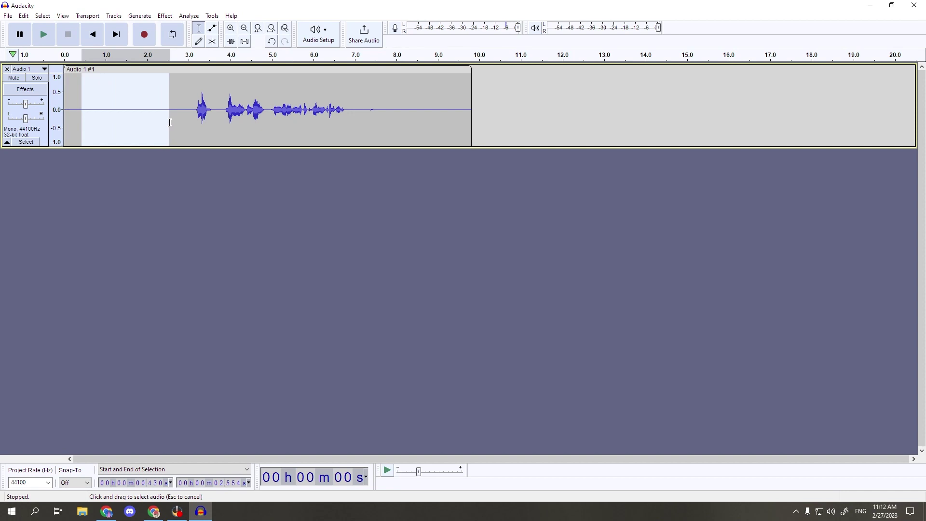
drag(170, 123, 176, 123)
click(165, 15)
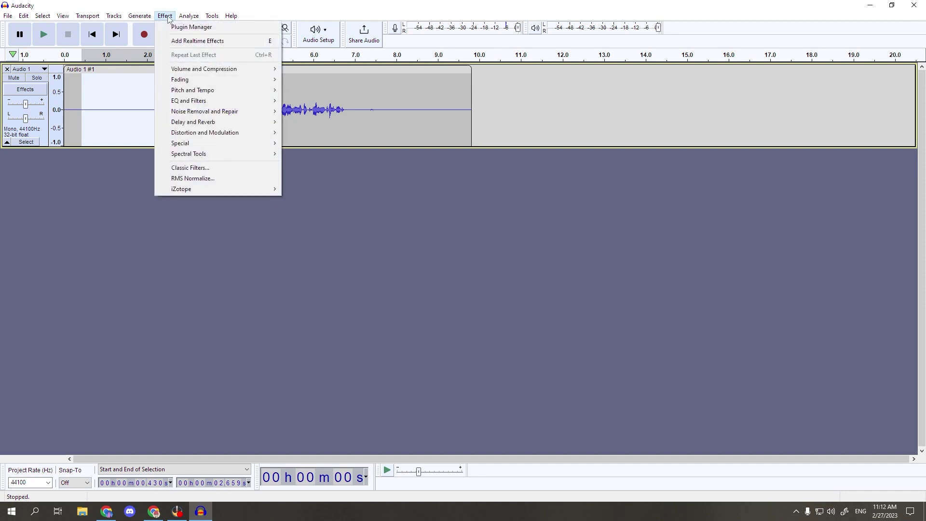
mouse_move(253, 113)
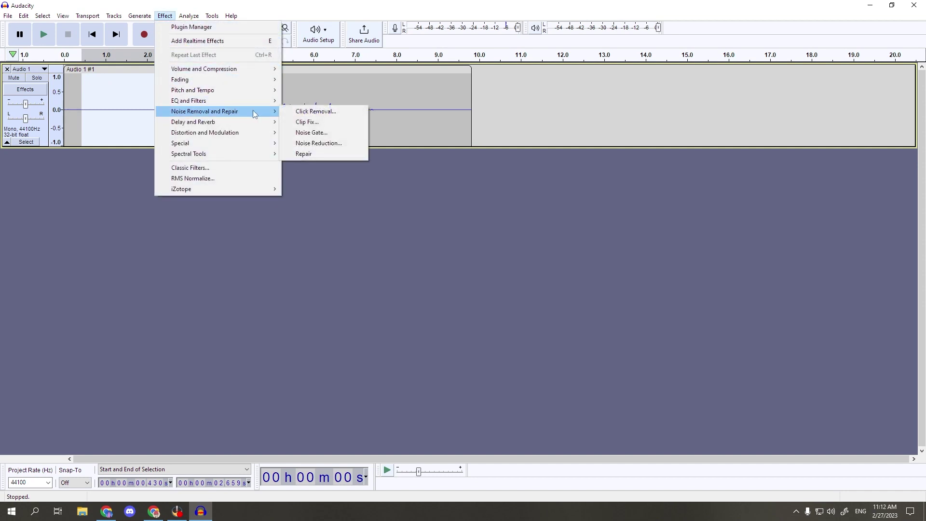
click(314, 142)
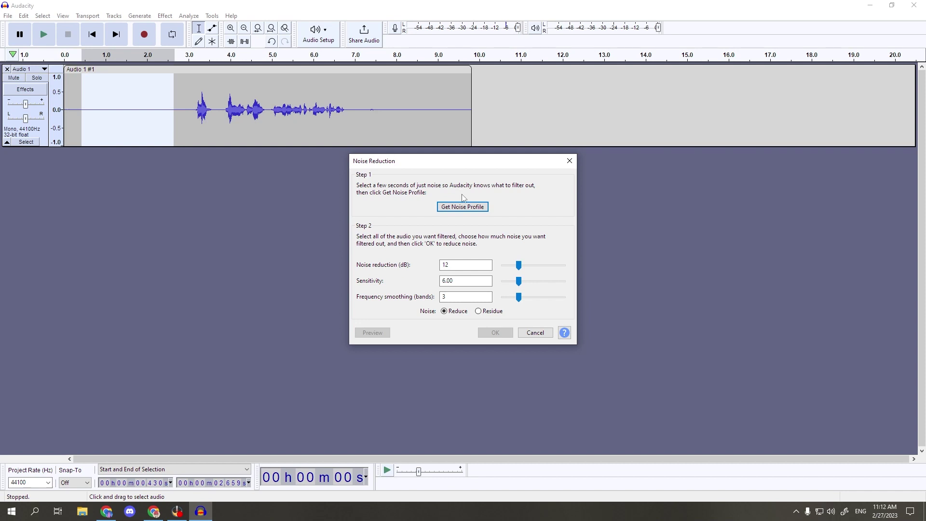
click(464, 207)
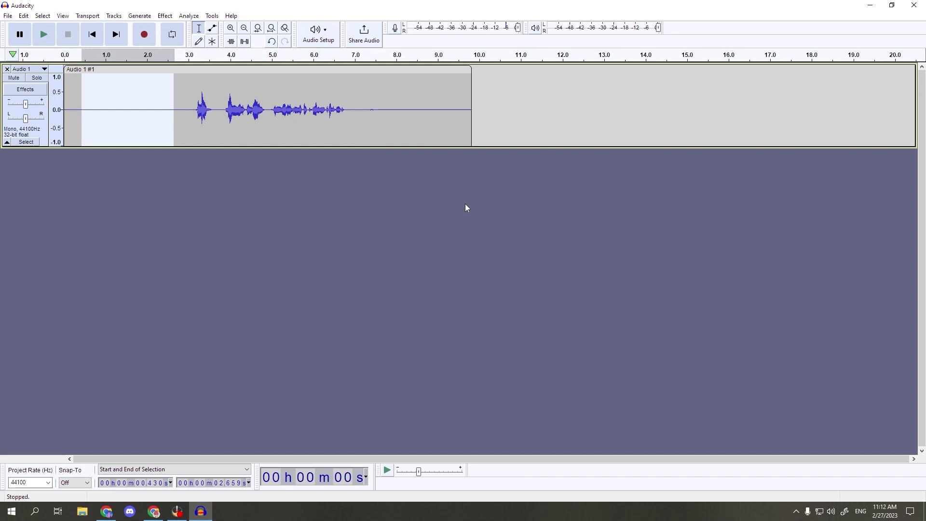
Step: Select the whole clip and apply Noise Reduction at 12 dB, sensitivity 6.00, smoothing 3
double_click(139, 106)
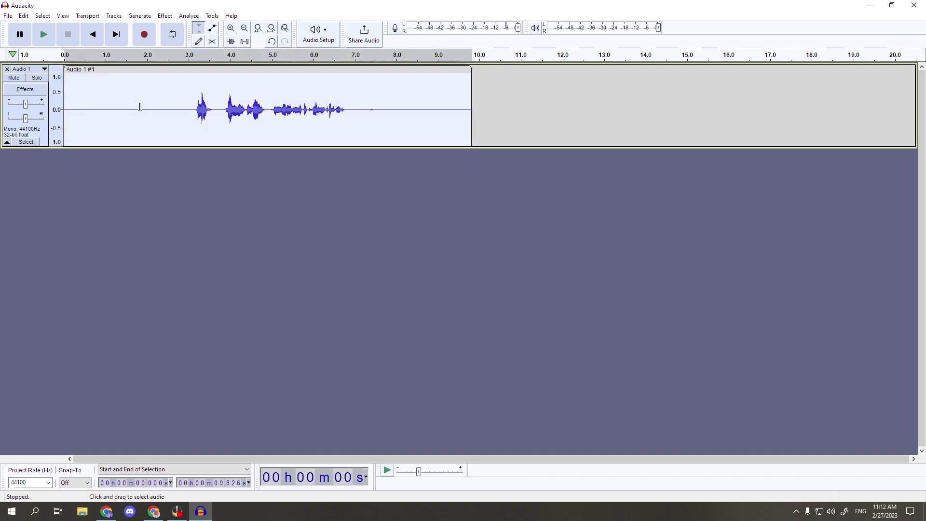
click(140, 106)
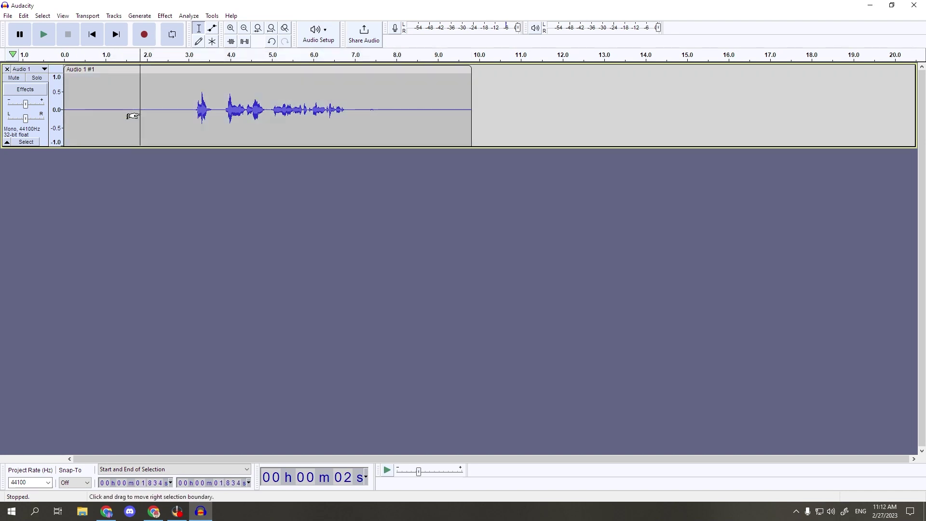
double_click(141, 116)
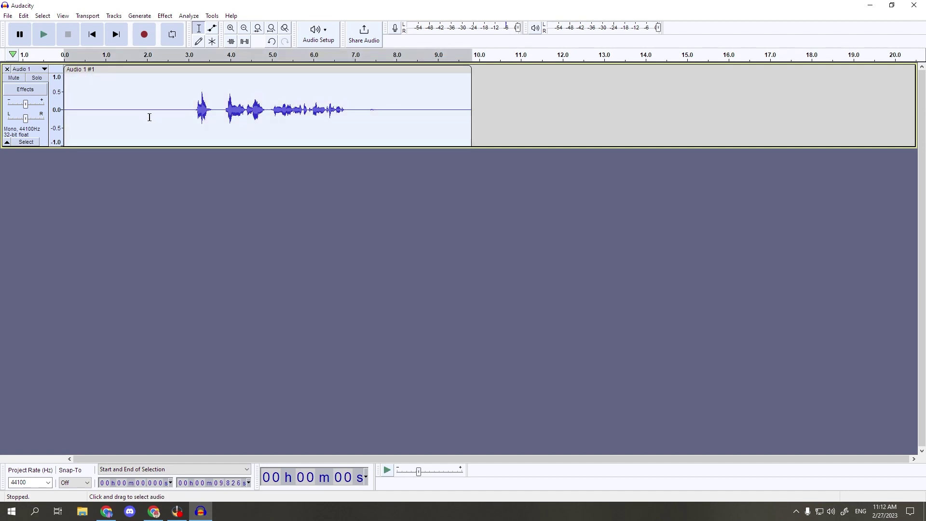
click(165, 16)
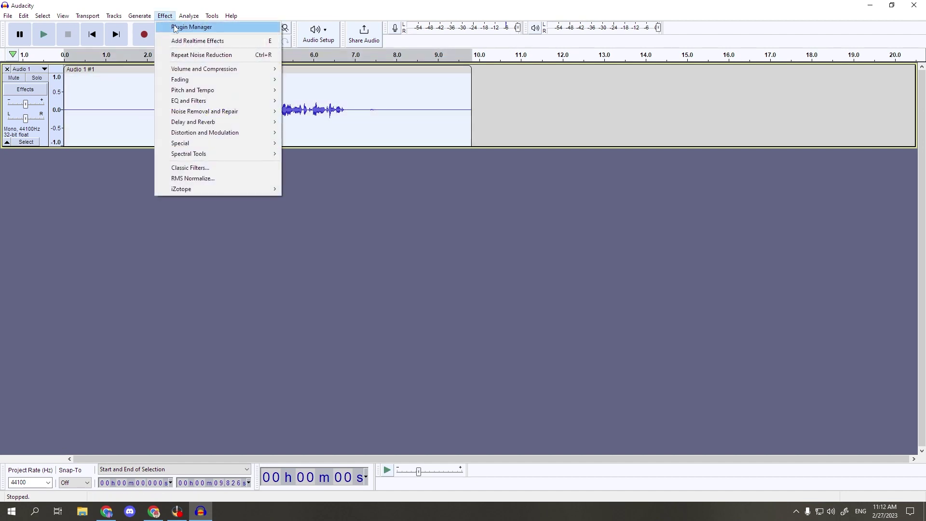
mouse_move(278, 117)
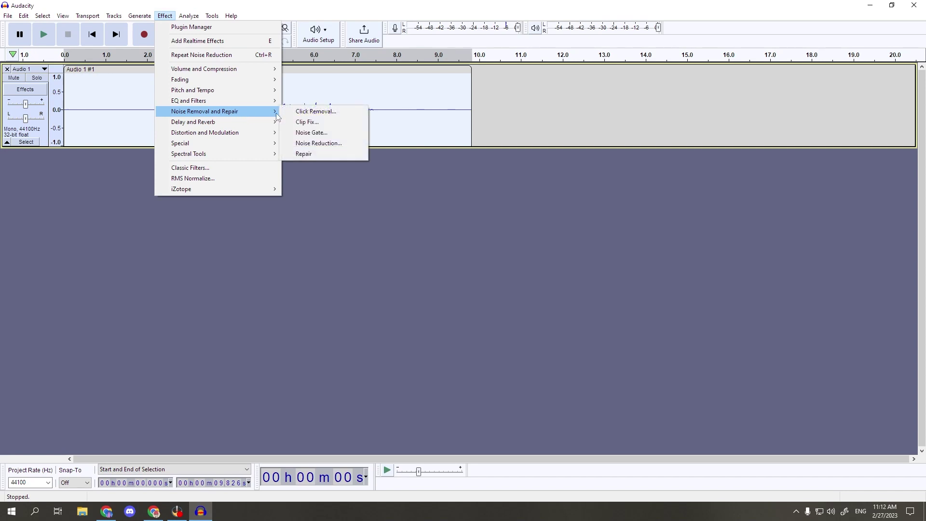
click(318, 143)
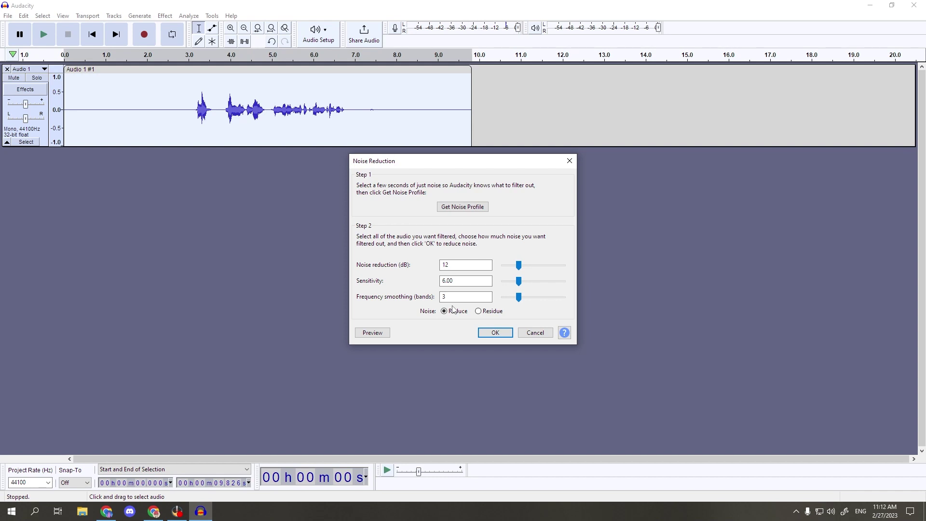
click(494, 333)
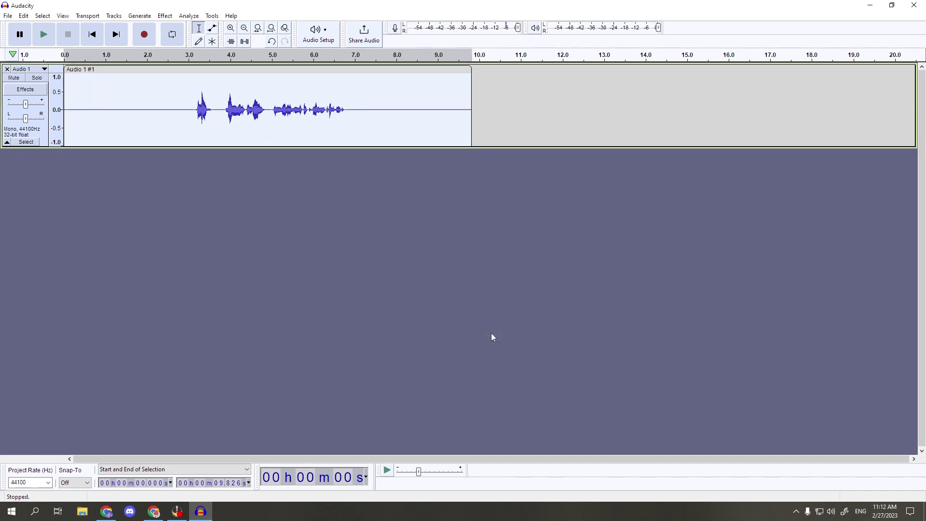
Step: Deselect the clip and view the Best Settings macro's steps in the Macro Manager
click(488, 134)
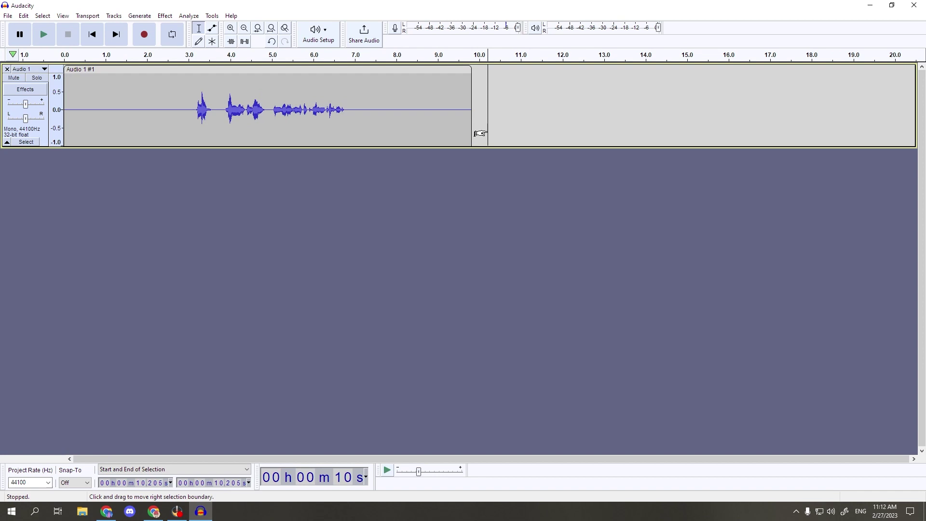
click(213, 16)
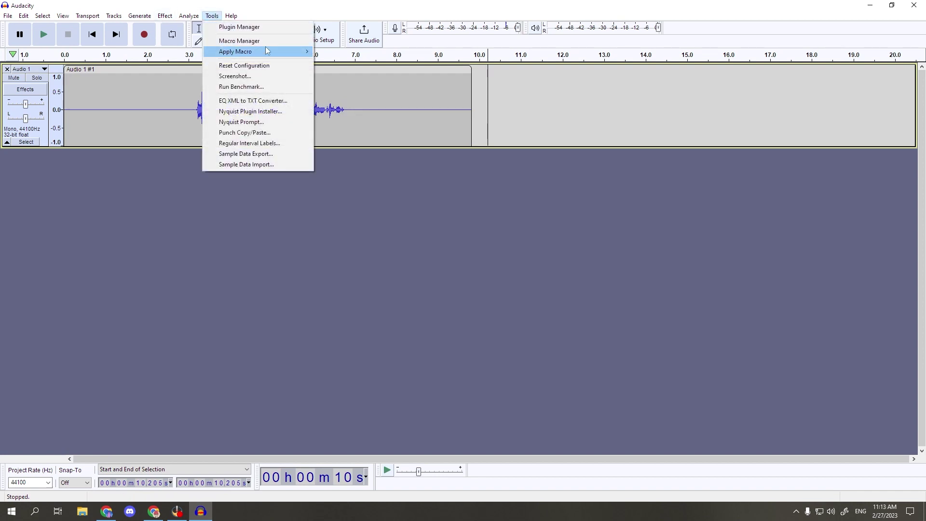
click(278, 41)
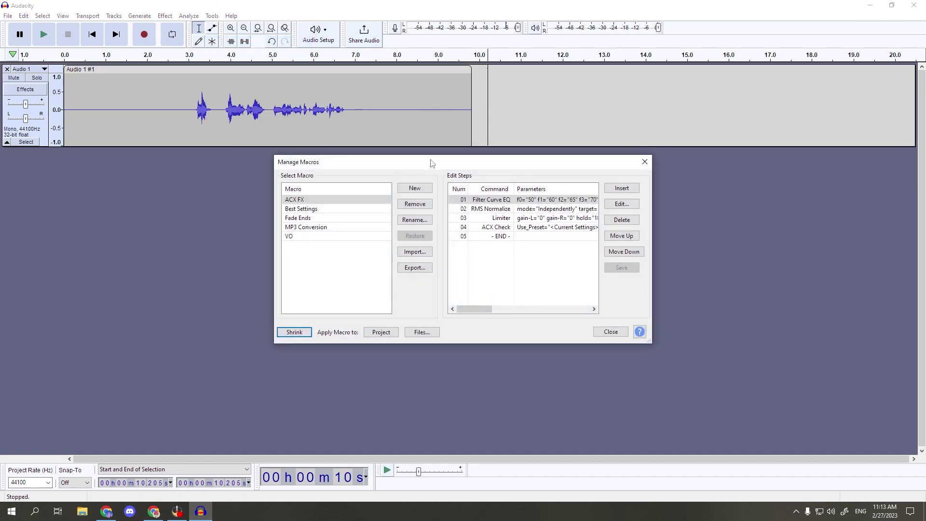
click(351, 213)
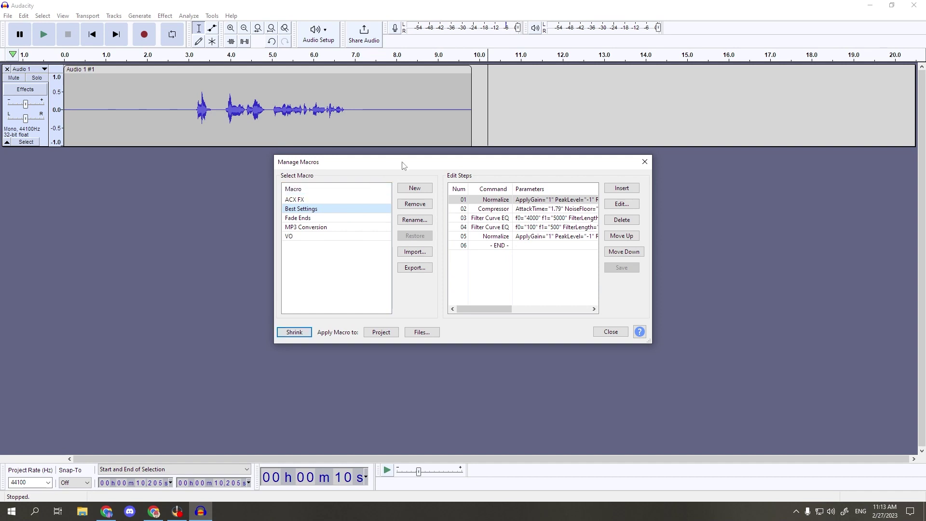
Step: Add a new empty macro called 'Best VO Settings!!!' in Manage Macros
click(412, 190)
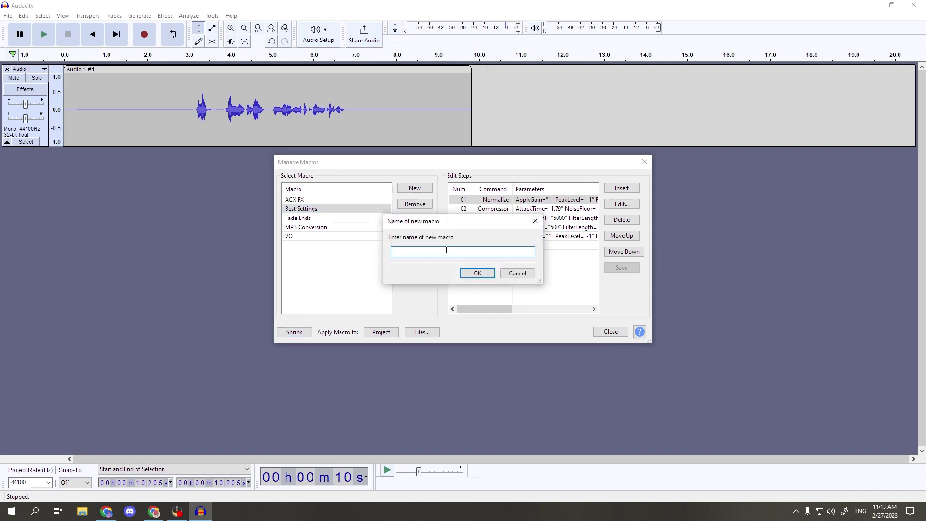
text(Best VO Settings!!!)
click(477, 273)
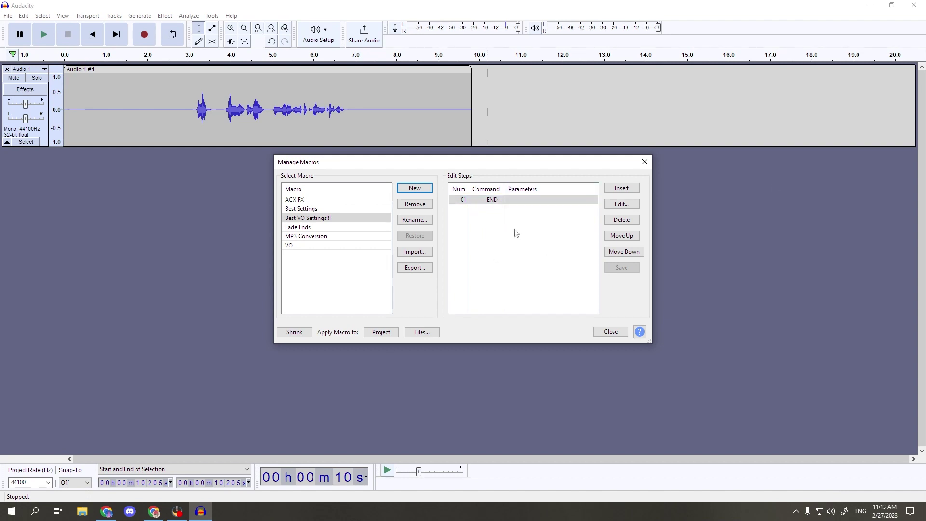
Step: Insert Normalize (-1.0 dB peak, DC offset removal) as step 01 of the new macro
click(622, 190)
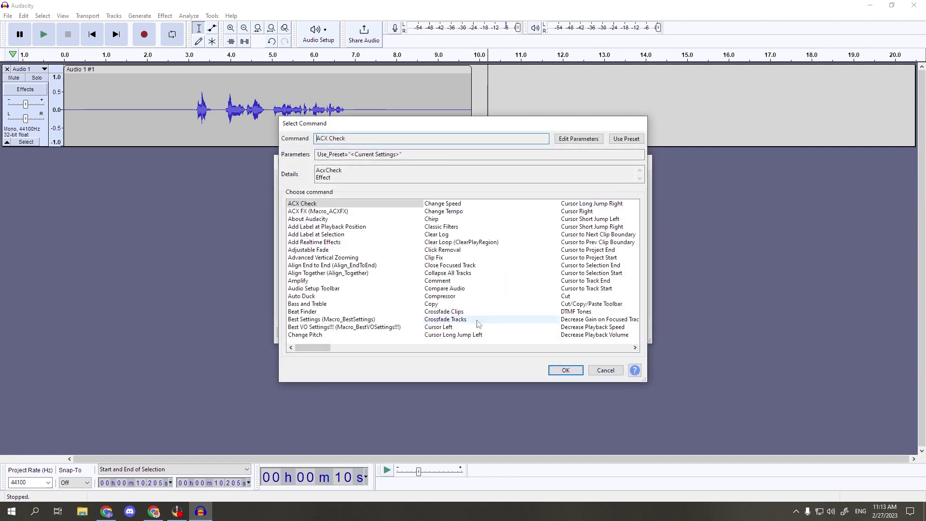
click(635, 348)
click(635, 348)
click(634, 348)
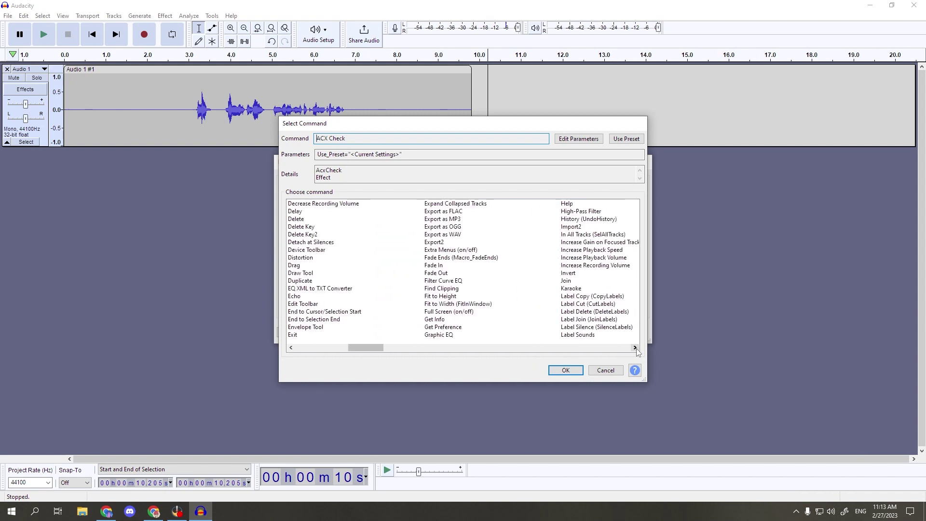
click(635, 348)
click(635, 348)
click(635, 348)
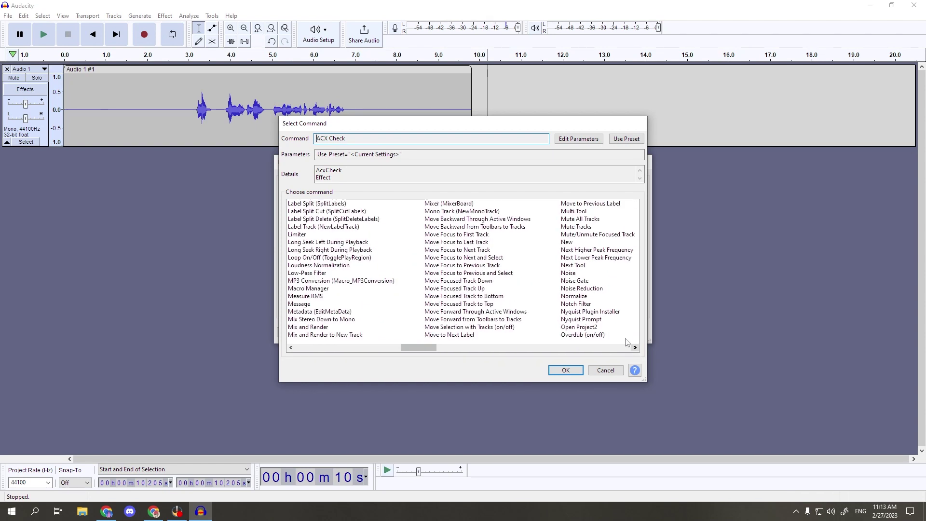
click(574, 296)
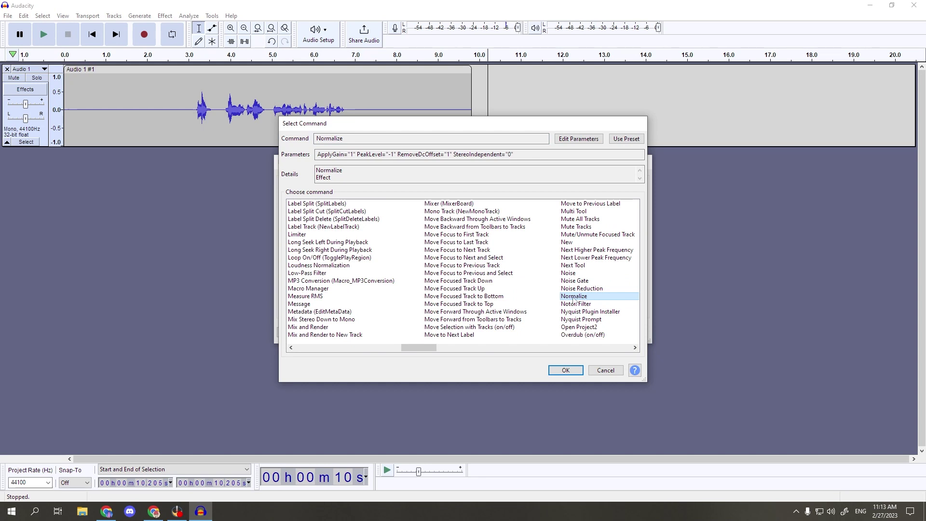
click(571, 139)
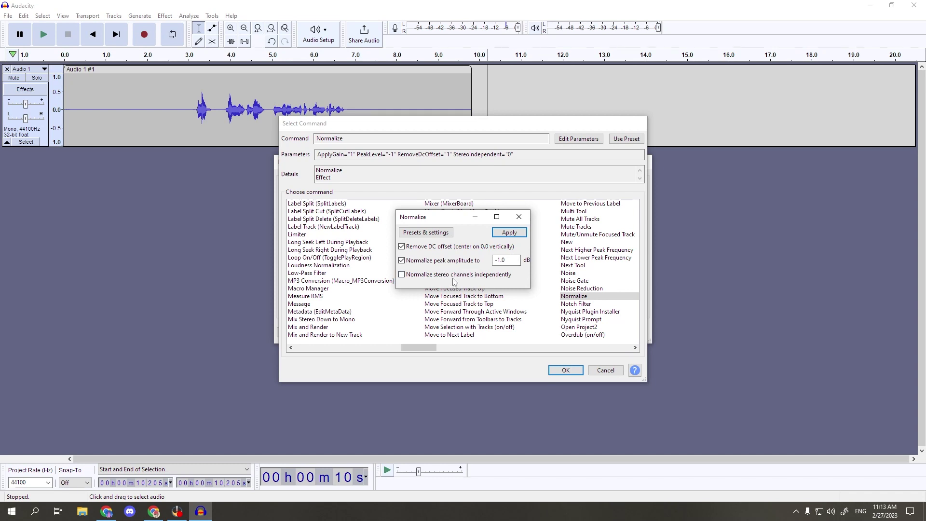
click(509, 233)
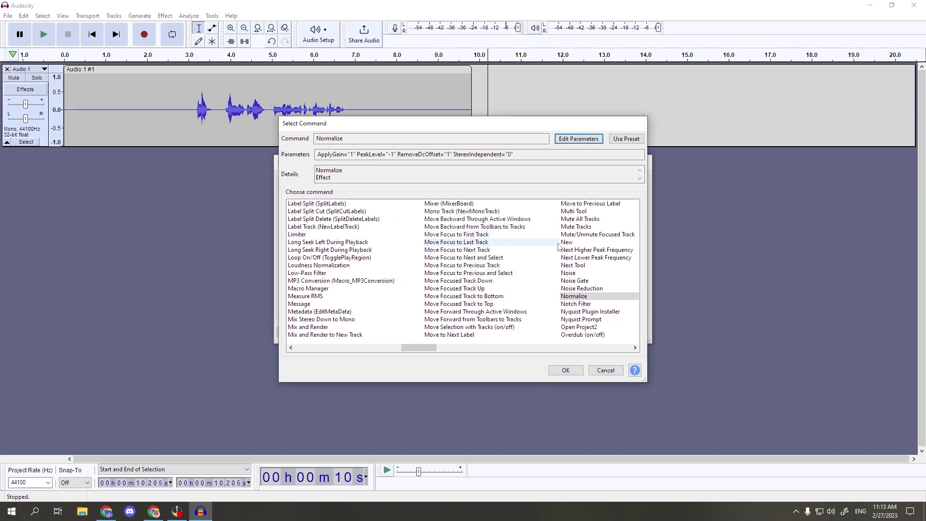
click(565, 370)
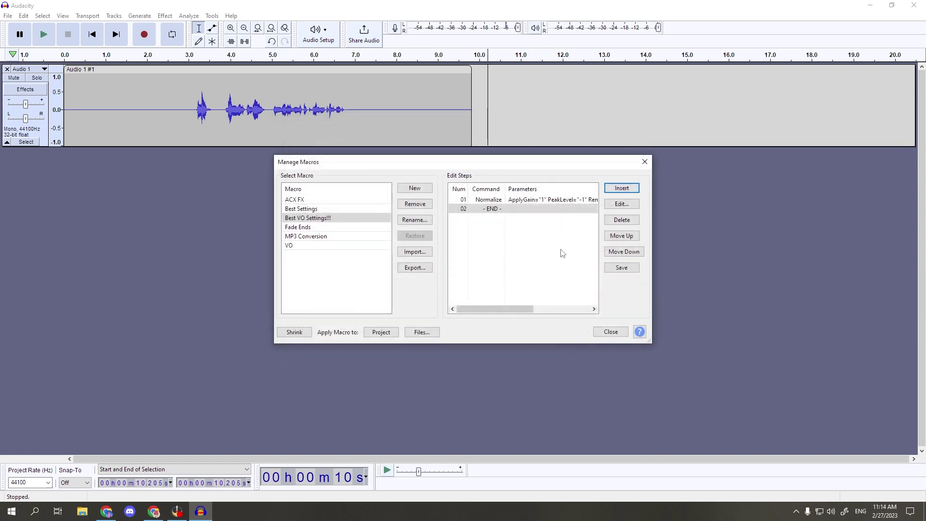
Step: Add a Compressor step with -18 dB threshold and 2.5:1 ratio as step 02
click(627, 189)
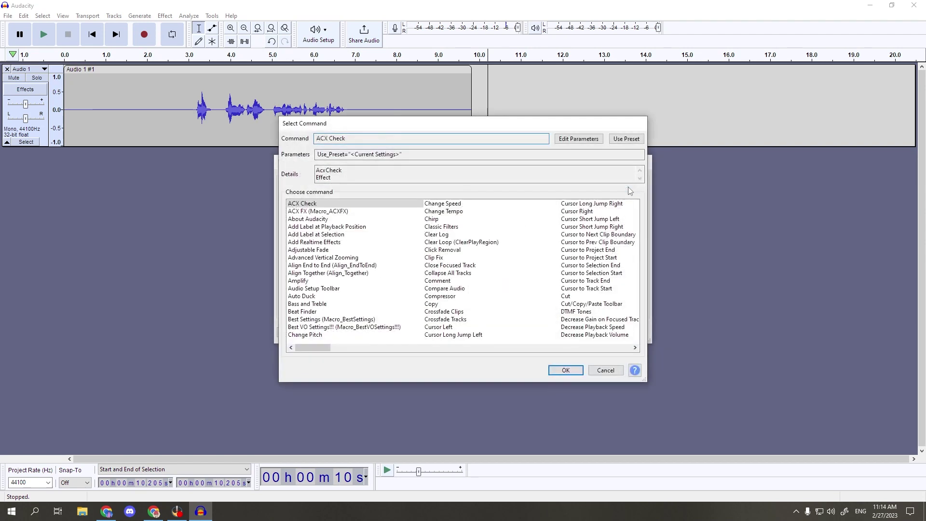
click(446, 298)
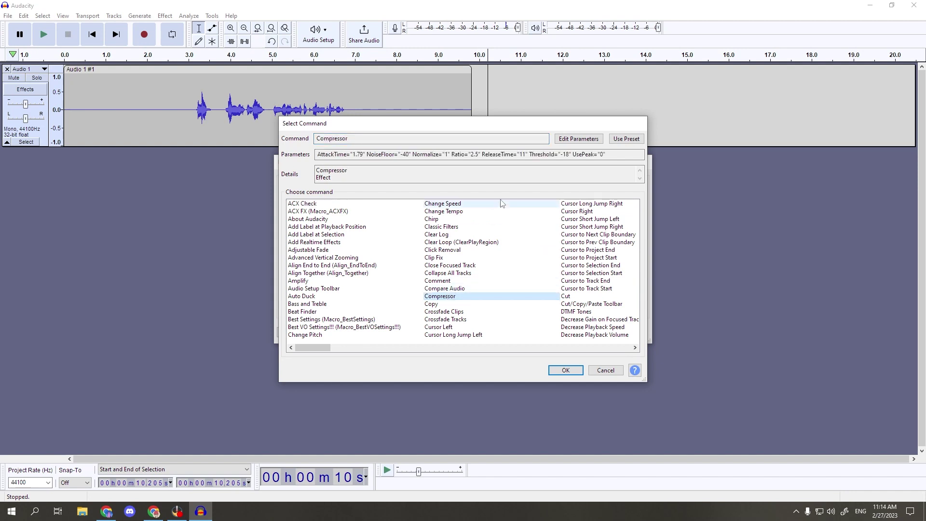
click(574, 140)
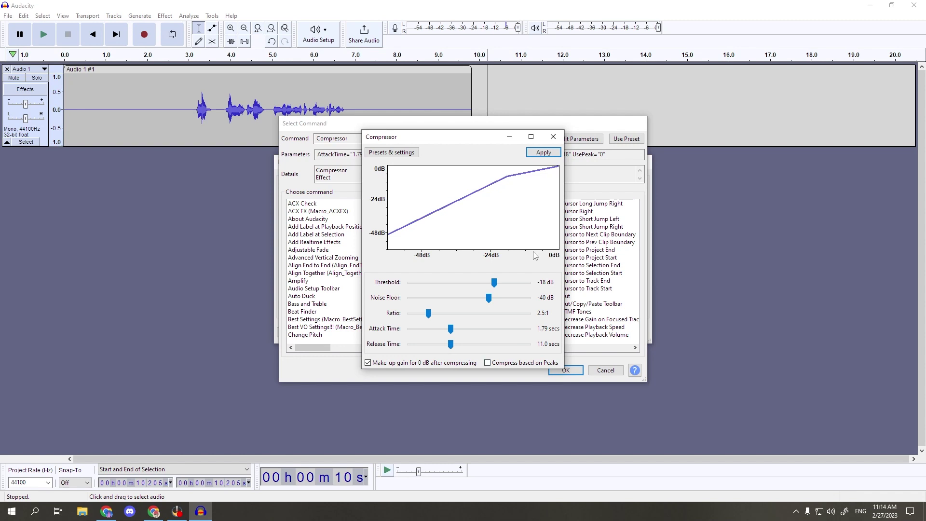
click(544, 152)
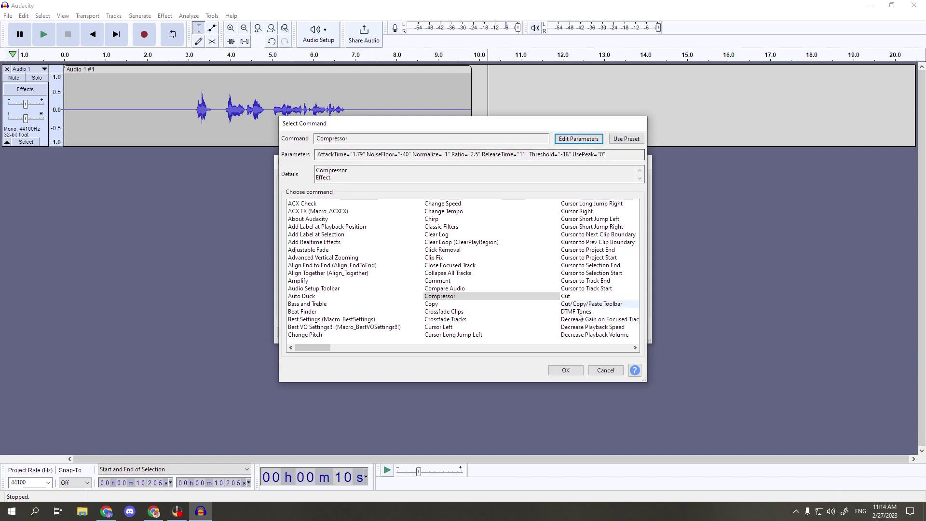
click(567, 371)
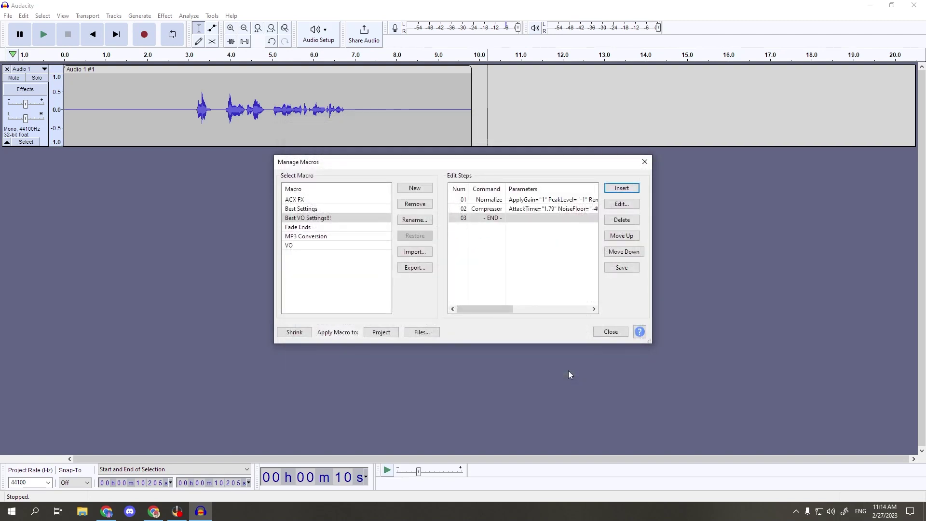
click(623, 188)
Step: Add Filter Curve EQ with the Treble Boost factory preset as step 03
scroll(579, 270, right, 3)
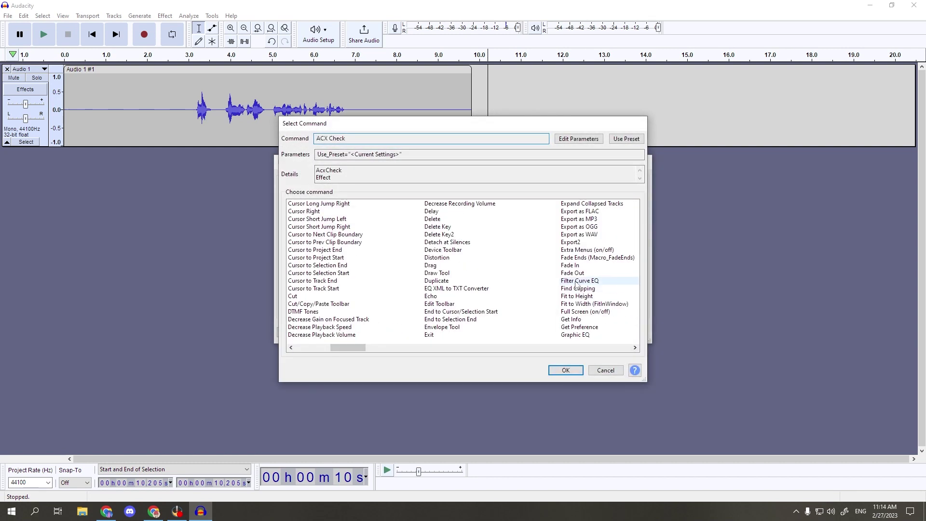
click(579, 281)
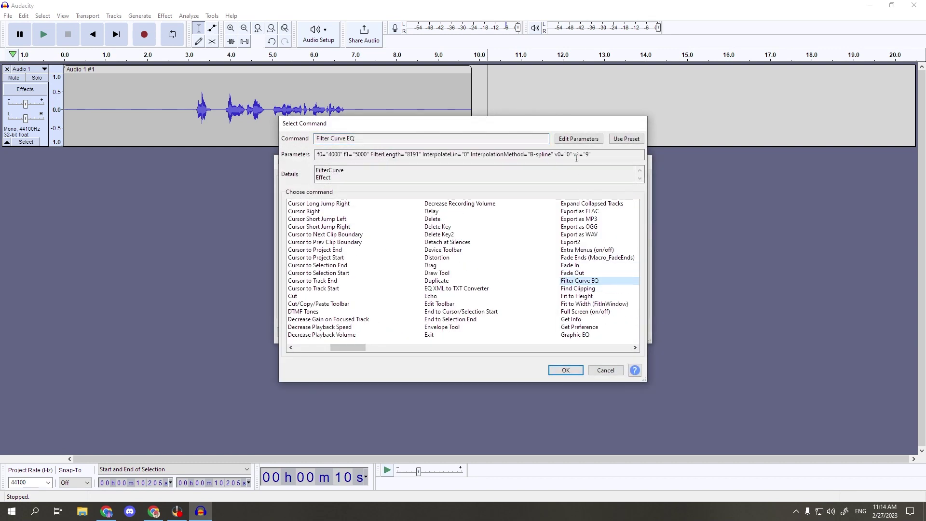
click(574, 140)
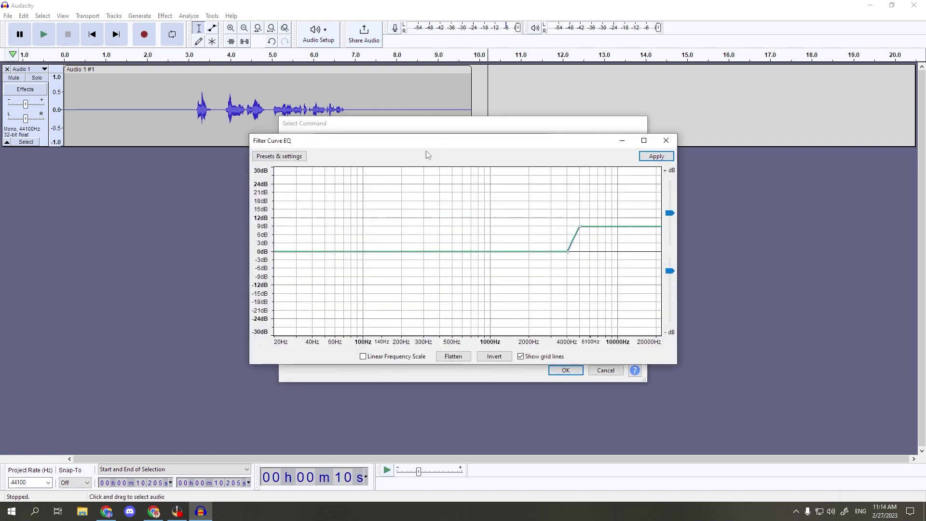
click(288, 156)
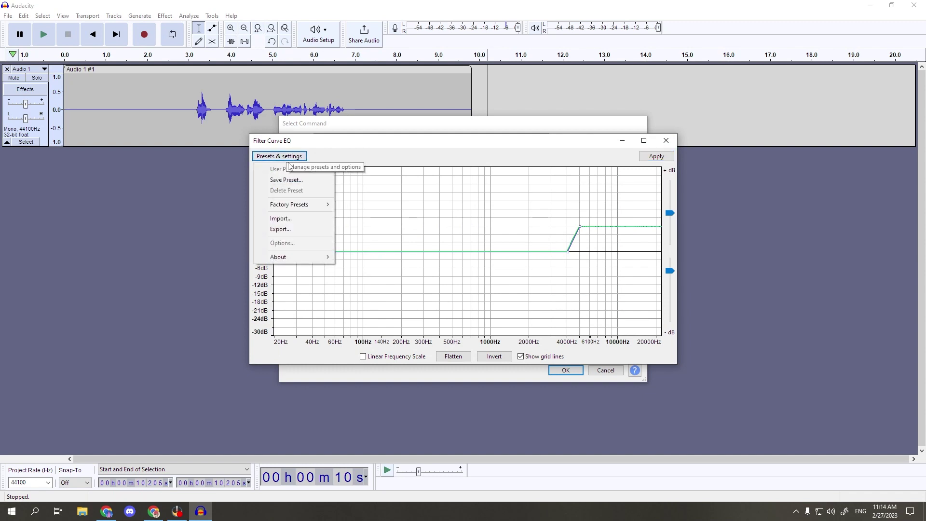
mouse_move(292, 211)
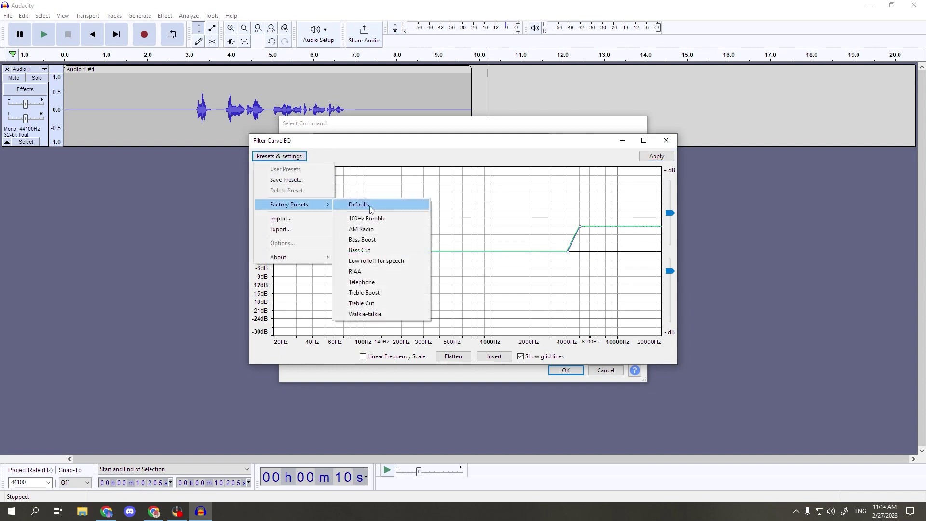
click(379, 293)
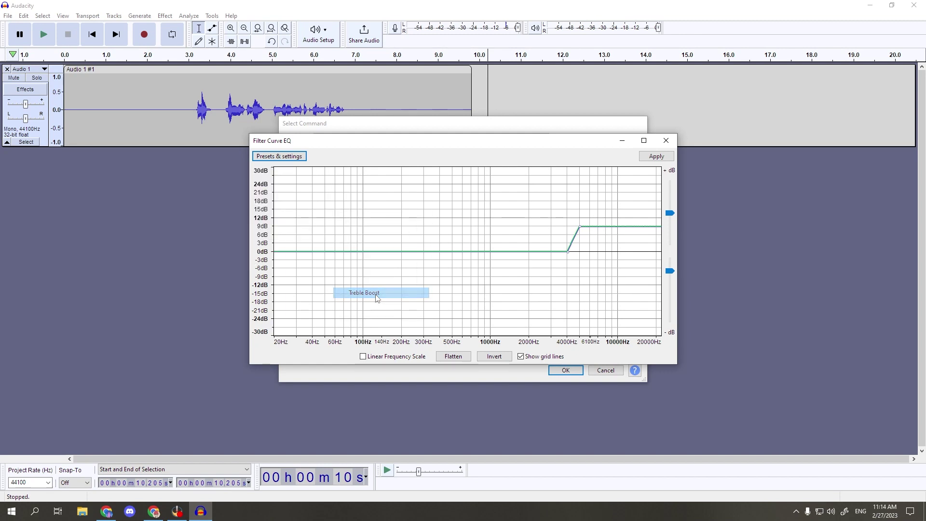
click(652, 159)
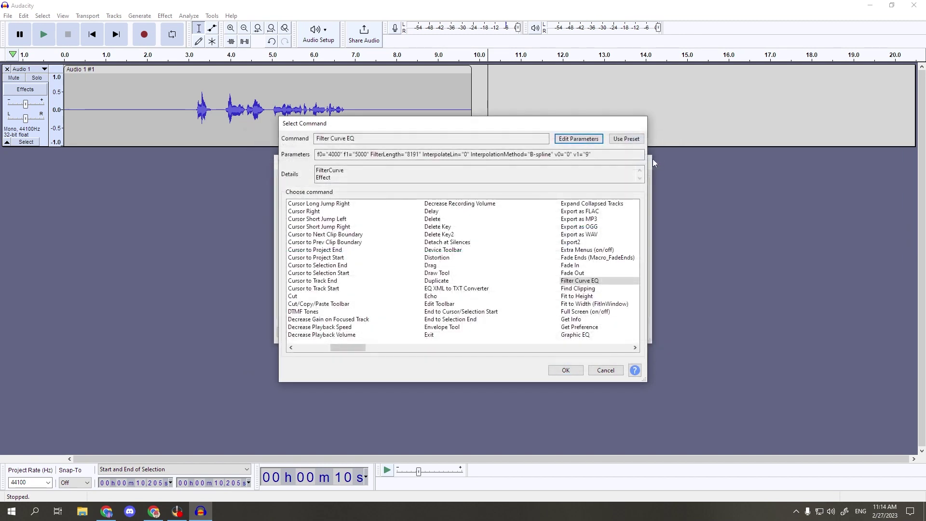
click(566, 370)
Step: Insert step 04: Filter Curve EQ with the Bass Boost factory preset (+9 dB below 100 Hz, flat from 500 Hz)
click(621, 188)
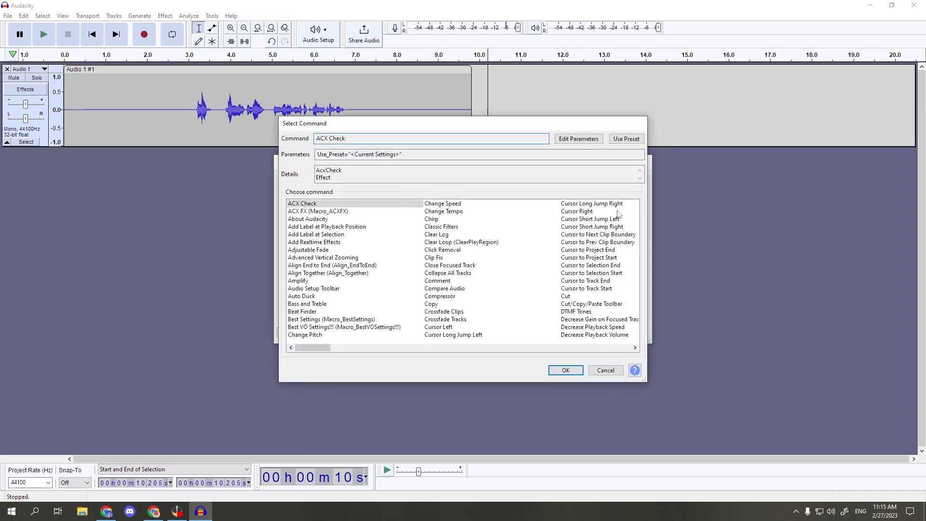
click(635, 347)
click(635, 347)
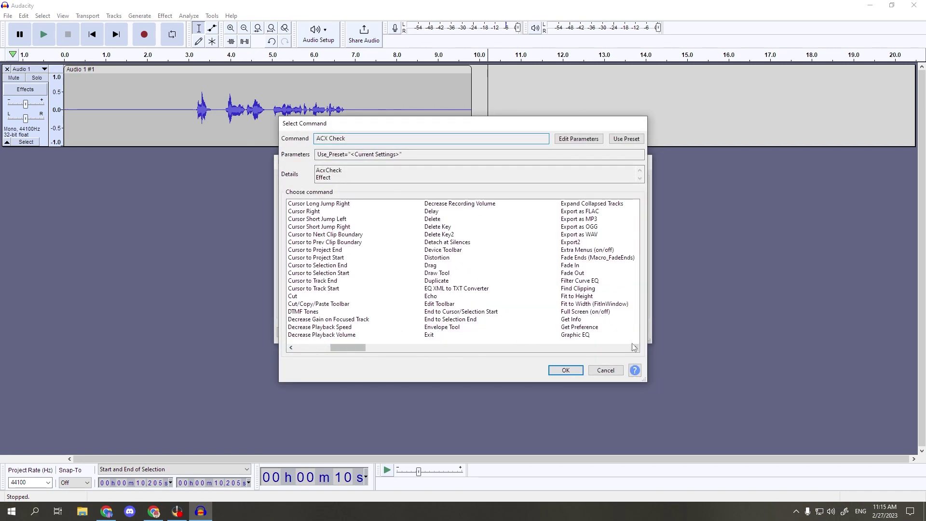
click(578, 282)
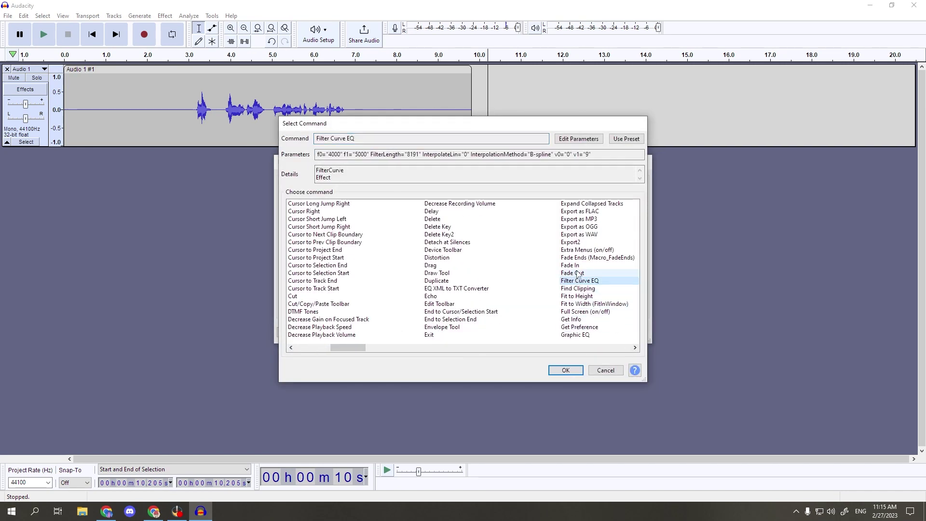
click(579, 139)
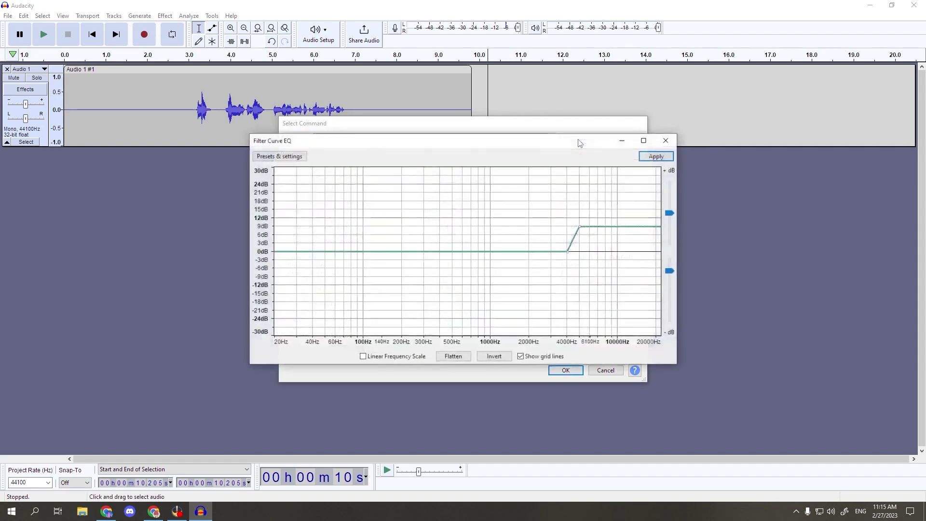
click(293, 158)
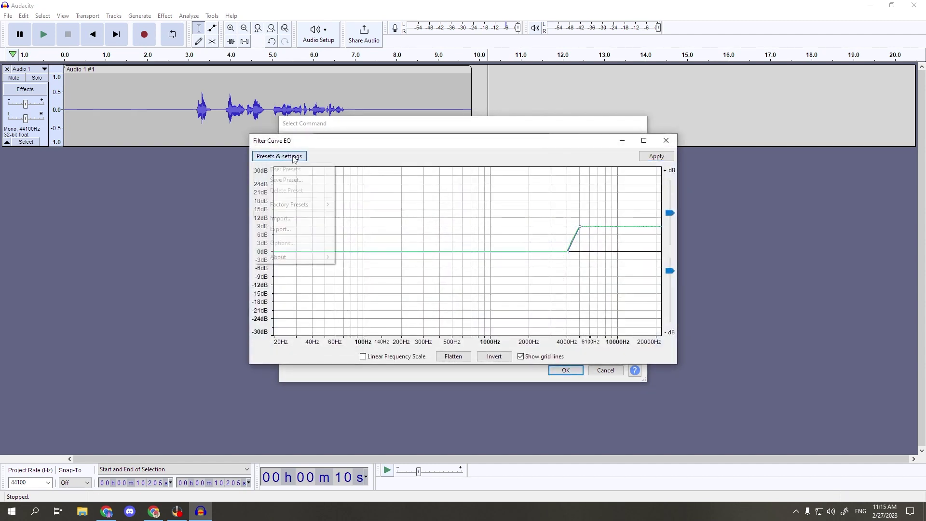
mouse_move(299, 204)
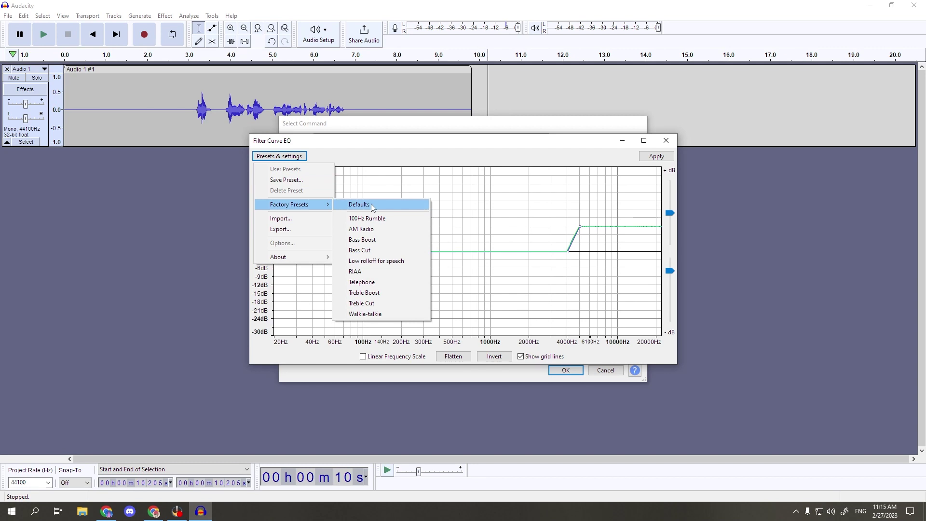
click(371, 240)
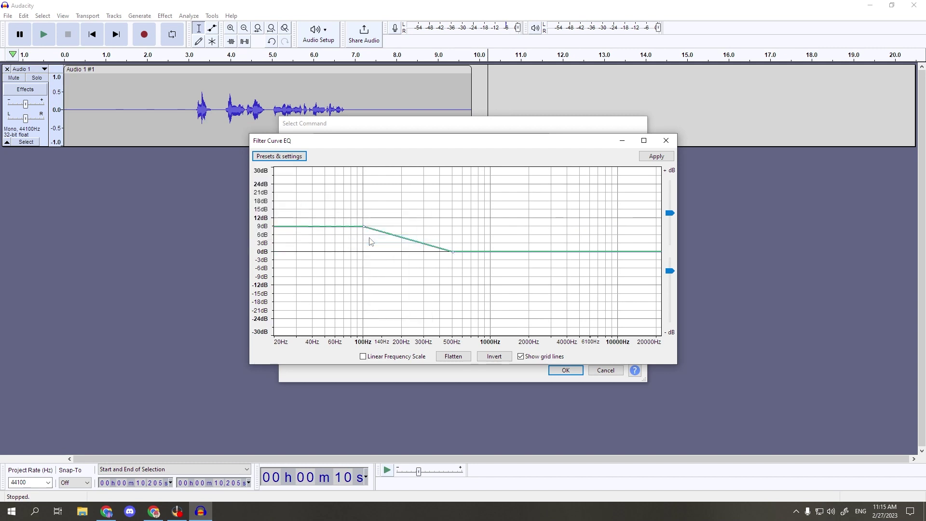
click(646, 158)
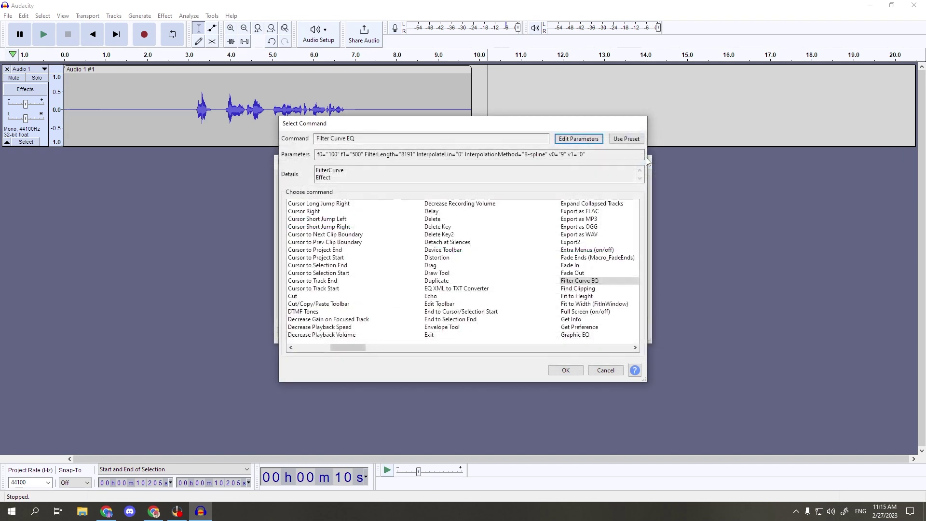
click(566, 371)
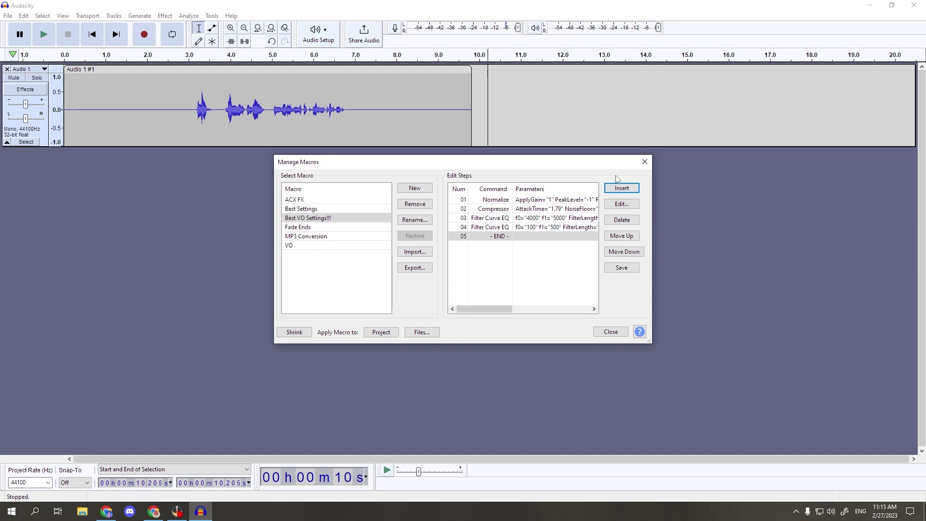
Step: Insert Normalize to -1 dB as step 05, then close Manage Macros
click(621, 190)
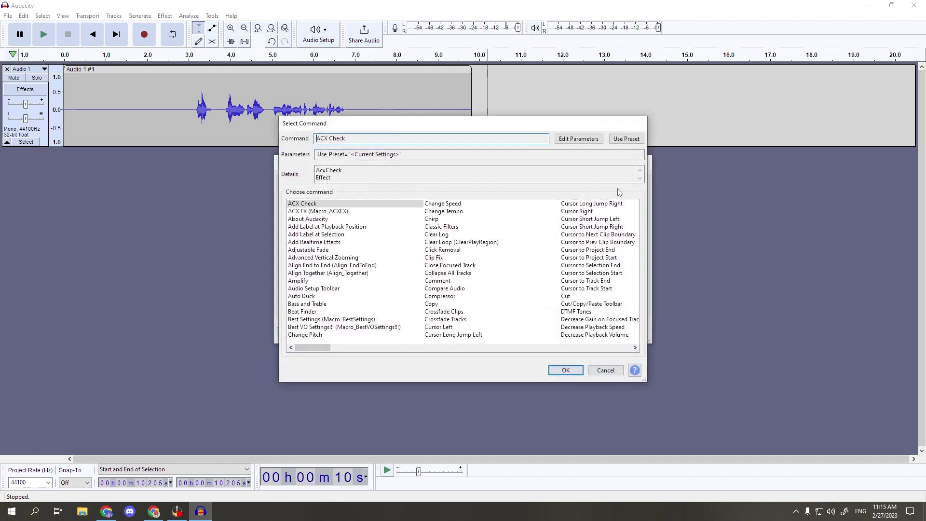
text(Normalize)
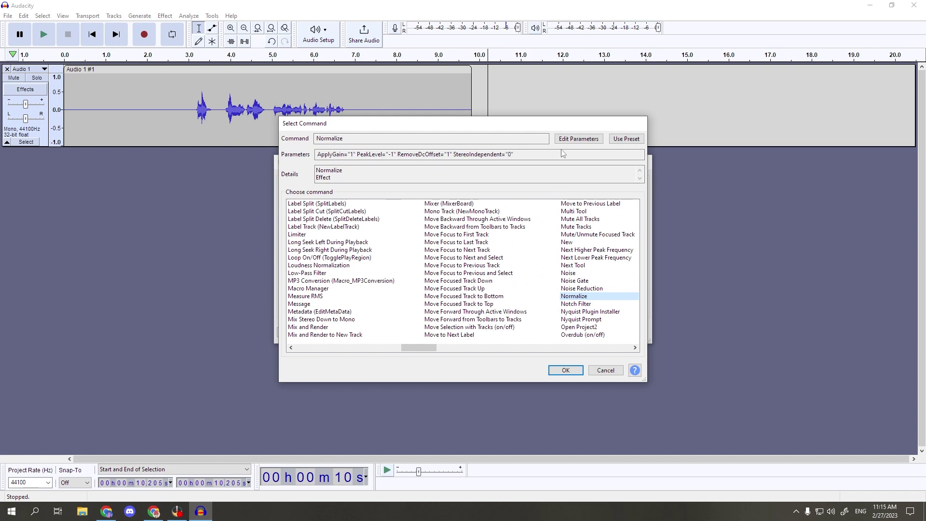
click(579, 139)
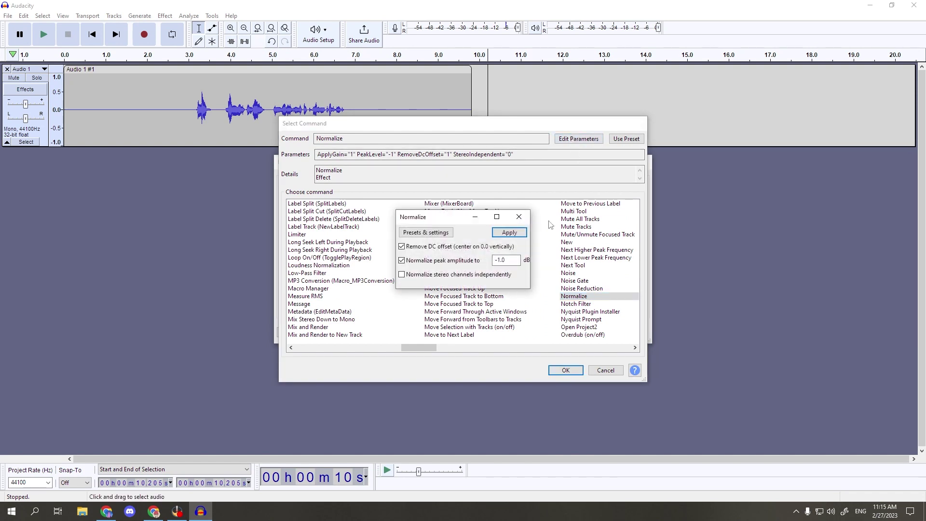
click(508, 234)
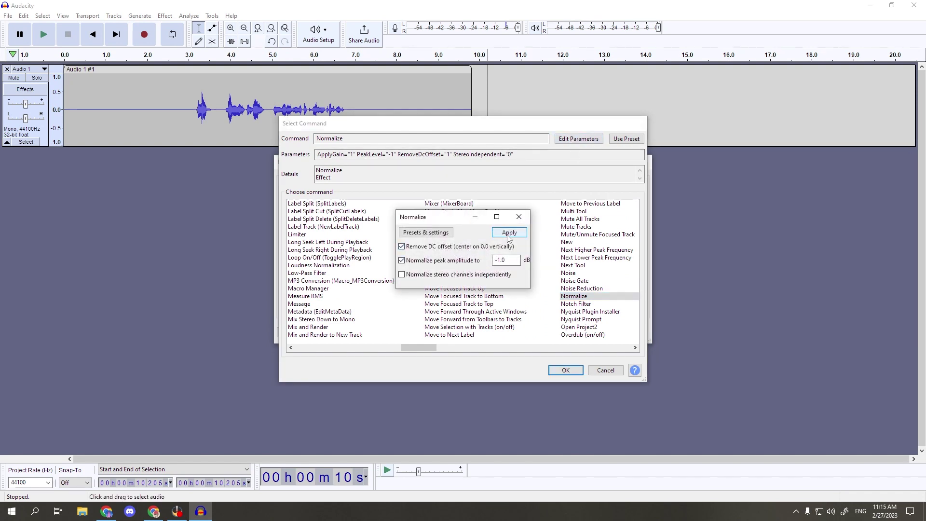
click(568, 370)
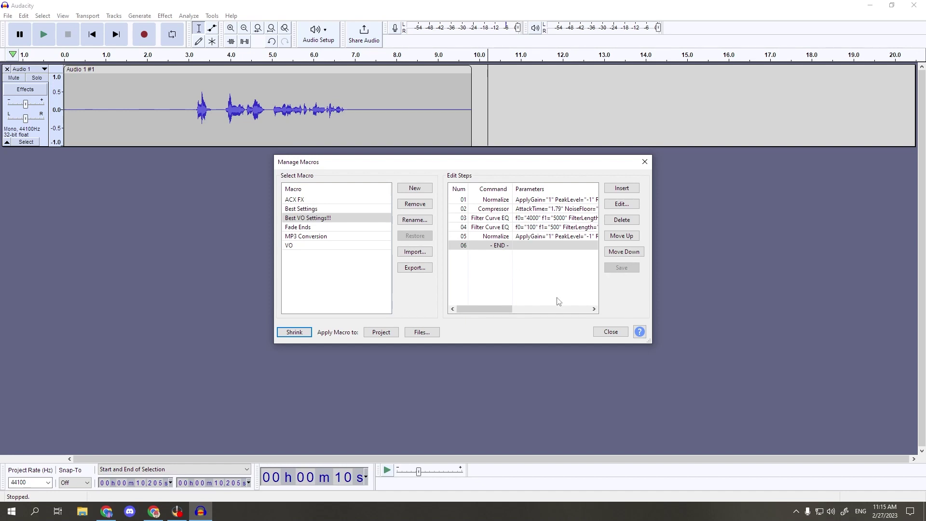
click(611, 333)
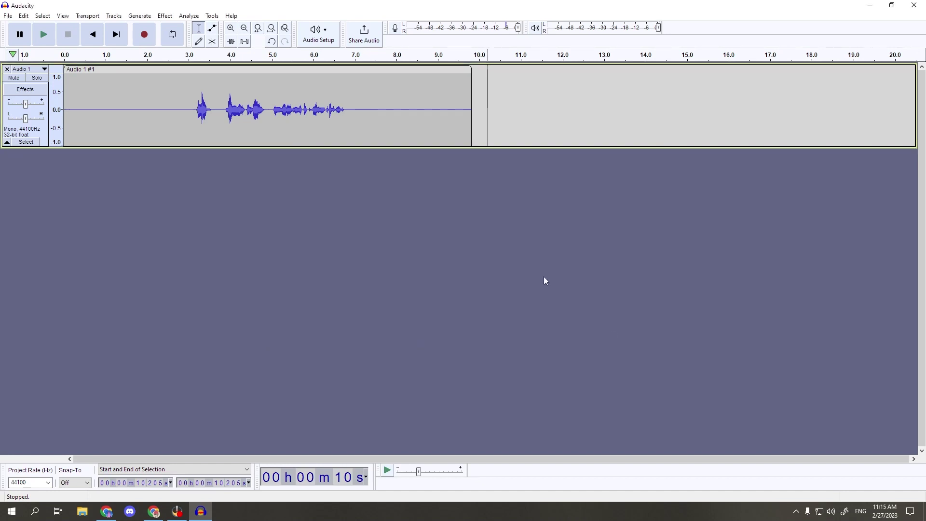
Step: Select the whole clip and apply the Best VO Settings!!! macro from Tools > Apply Macro
drag(181, 96, 374, 111)
double_click(393, 112)
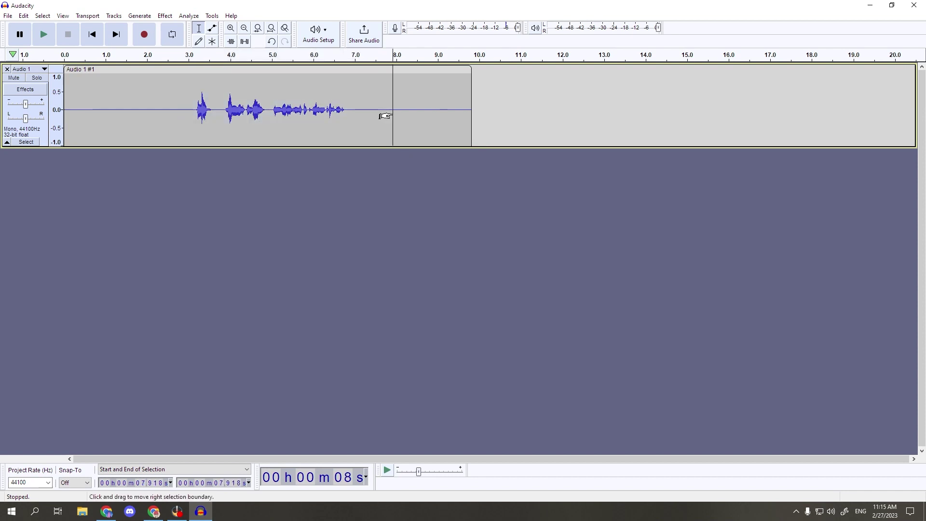
click(212, 15)
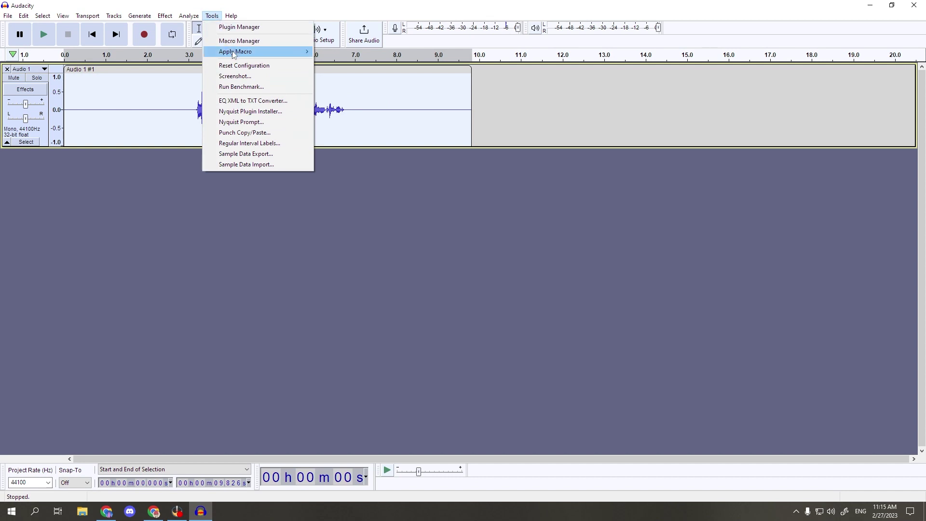
mouse_move(255, 52)
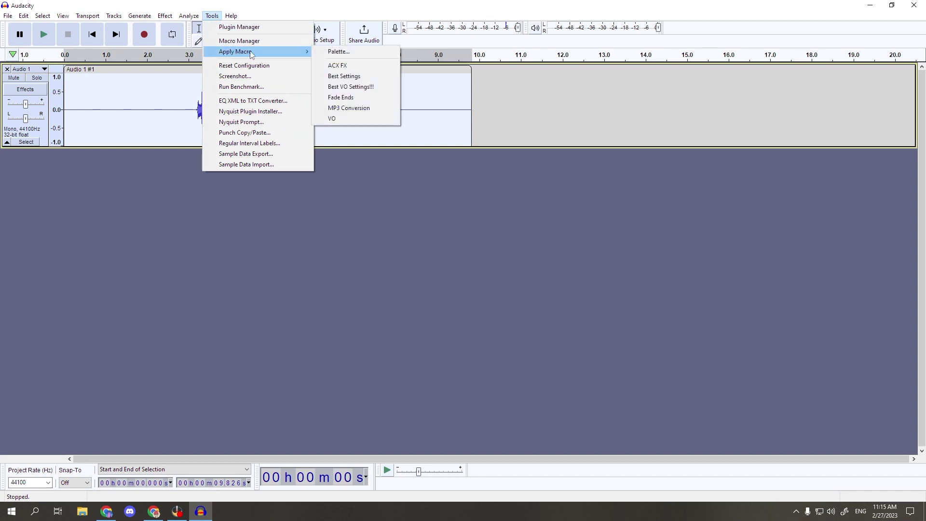
click(353, 87)
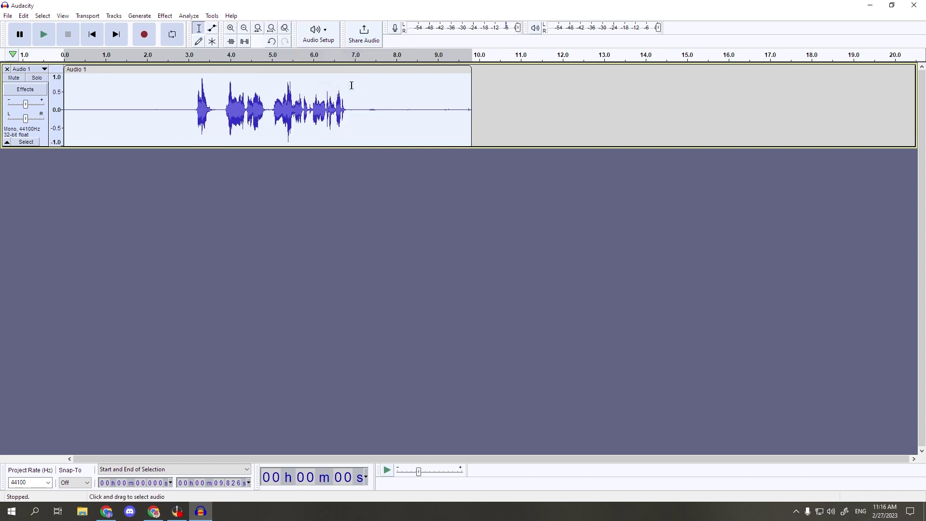
Step: Play the processed recording from 2.5 s, stop it, and close Audacity
click(170, 120)
key(space)
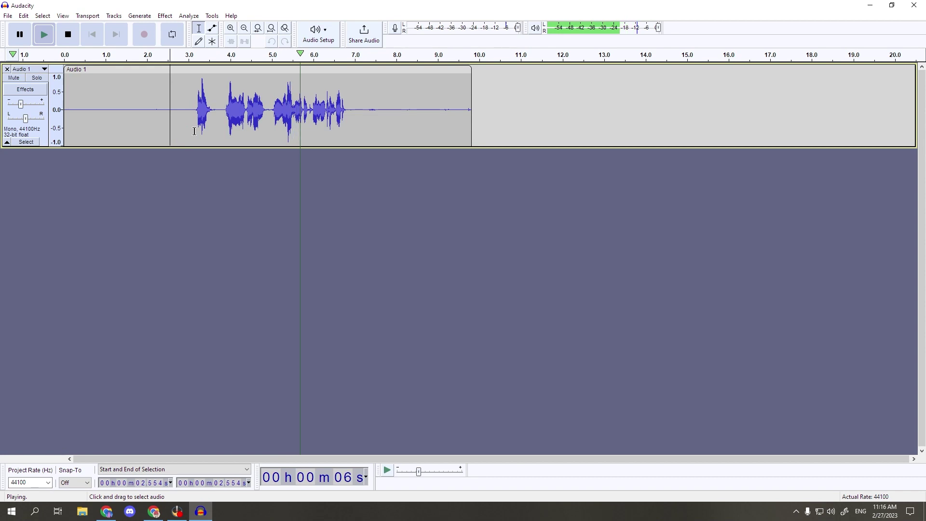
key(space)
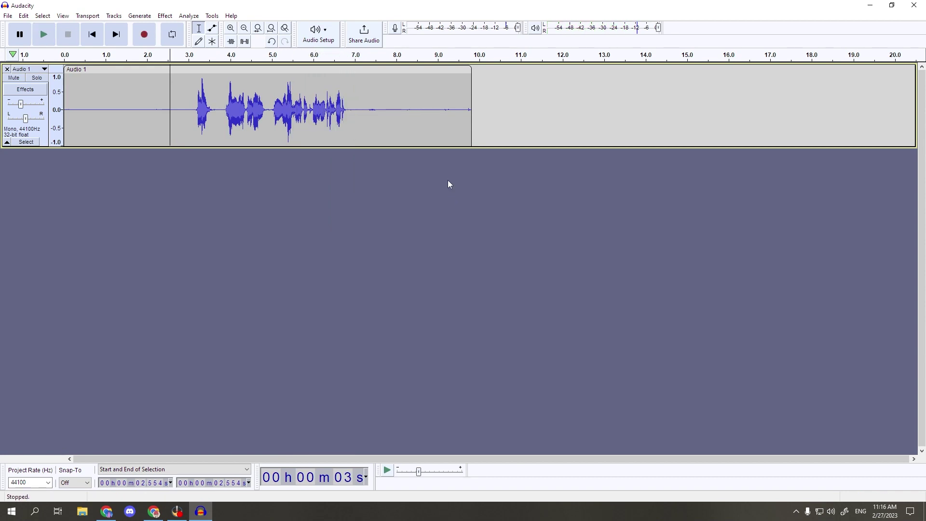
click(923, 5)
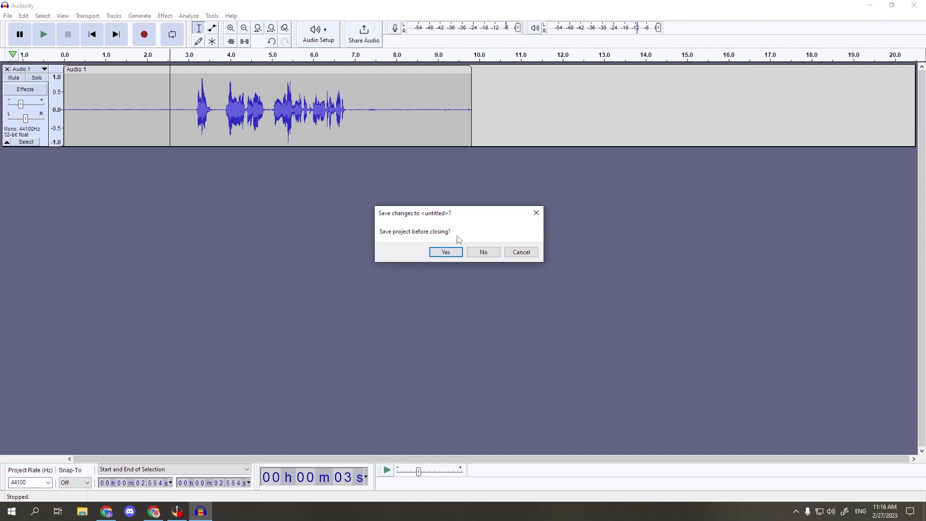
Step: Discard the unsaved project, relaunch Audacity and record a new roughly 5.7-second voice take
click(495, 251)
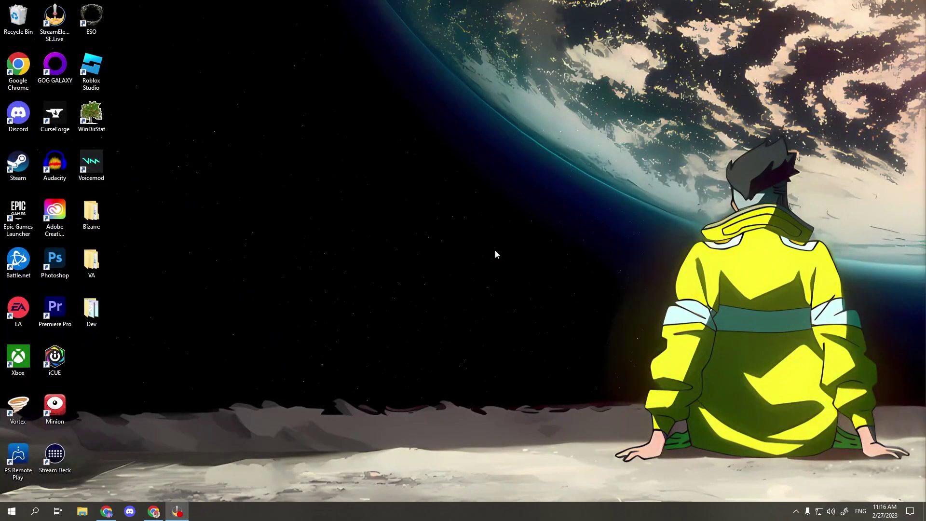
double_click(55, 164)
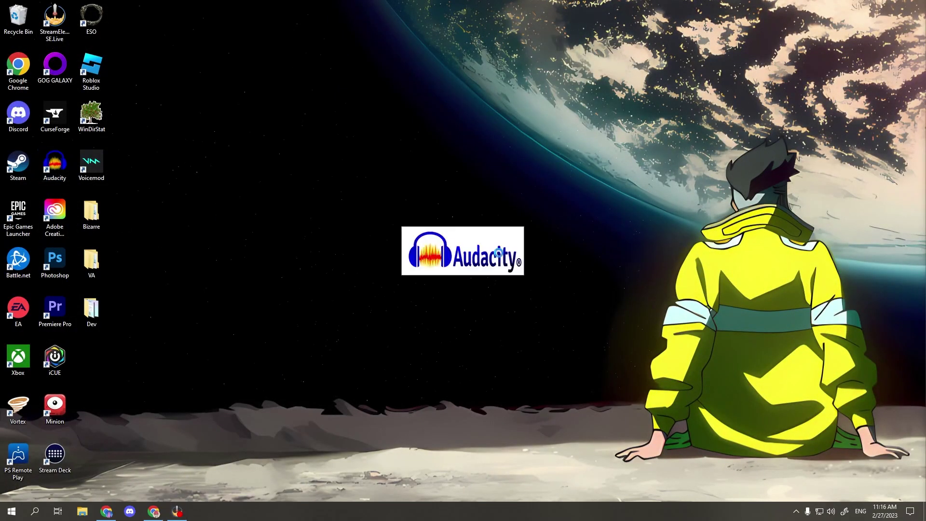
click(137, 39)
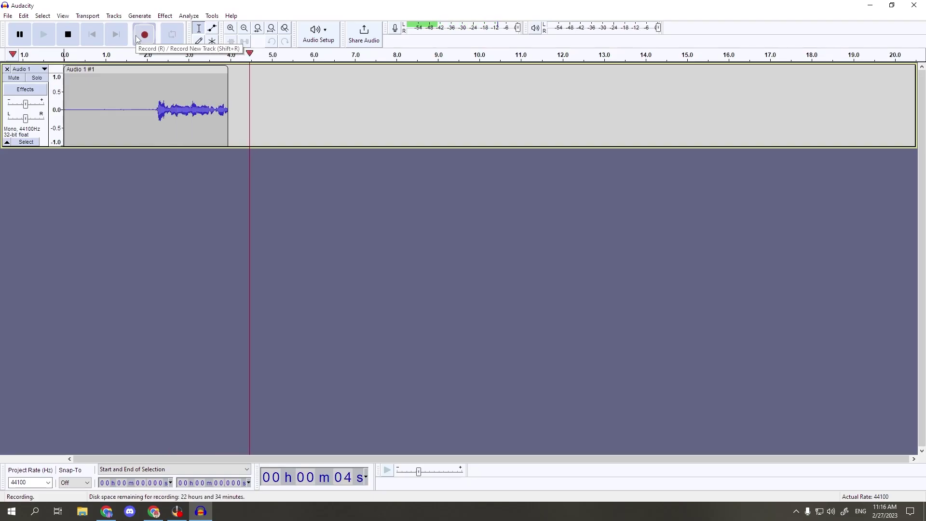
click(67, 37)
Step: Apply the Best VO Settings!!! macro to the new clip
click(212, 15)
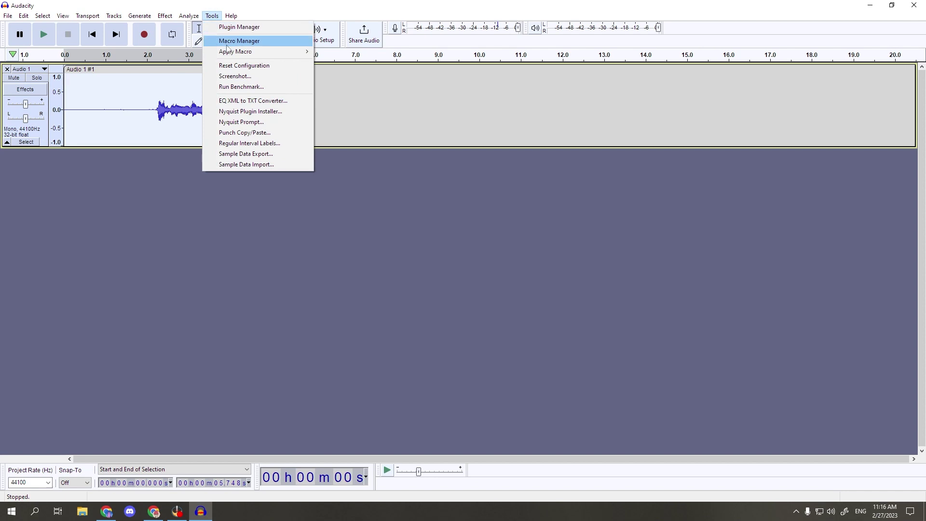
mouse_move(234, 53)
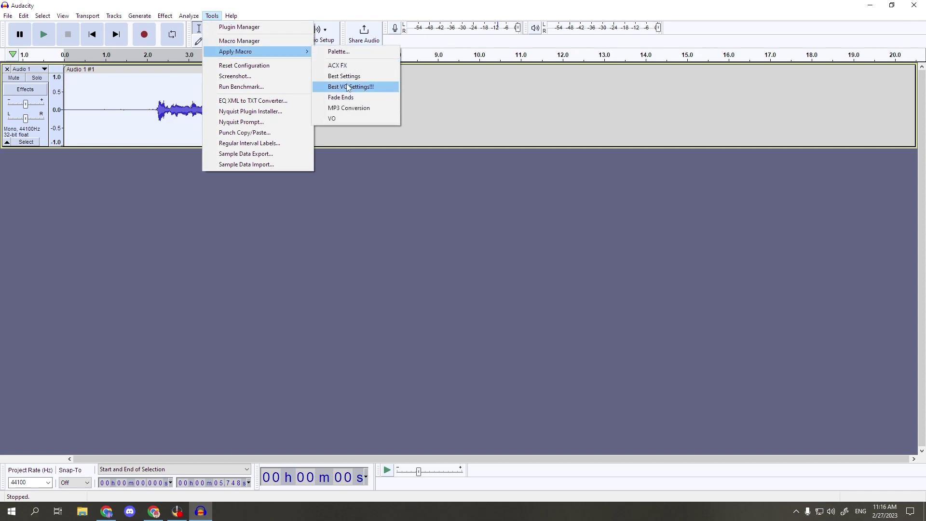
click(345, 87)
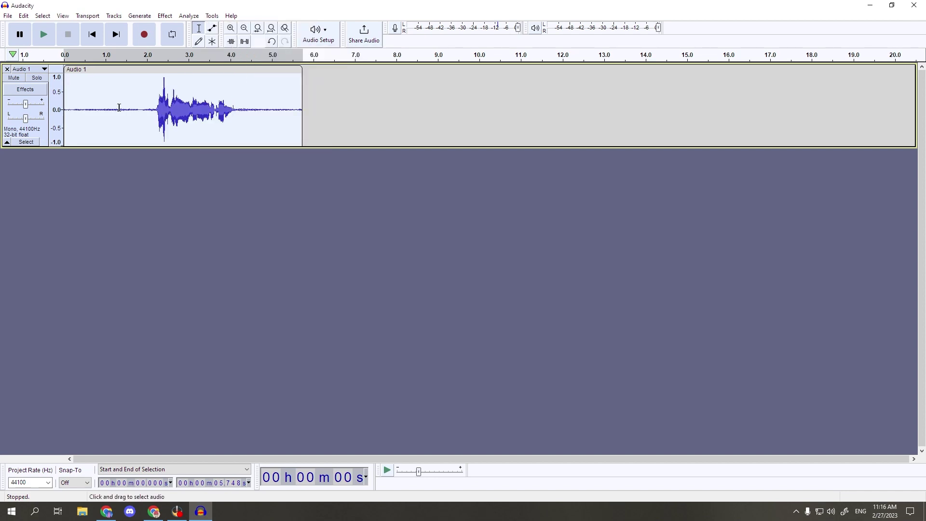
Step: Select the silent first 1.8 s and capture it as the Noise Reduction noise profile
drag(141, 111, 64, 110)
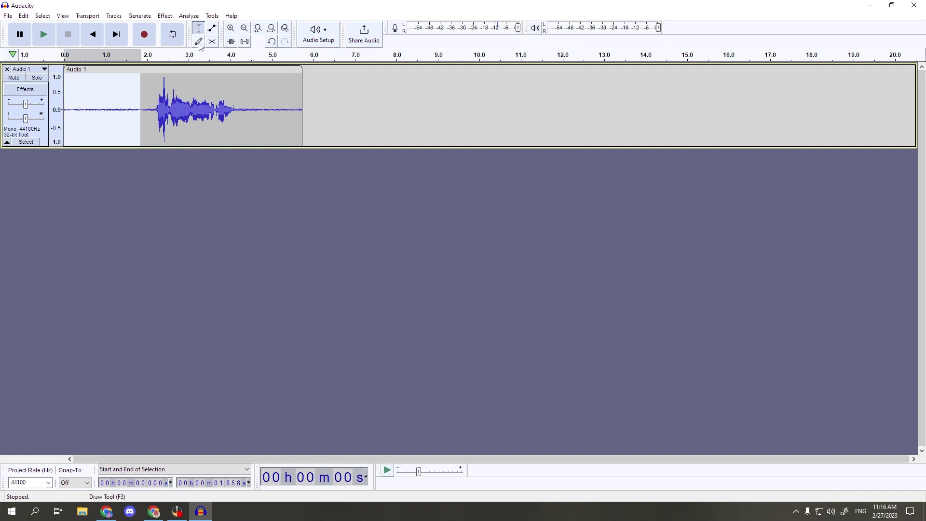
click(164, 16)
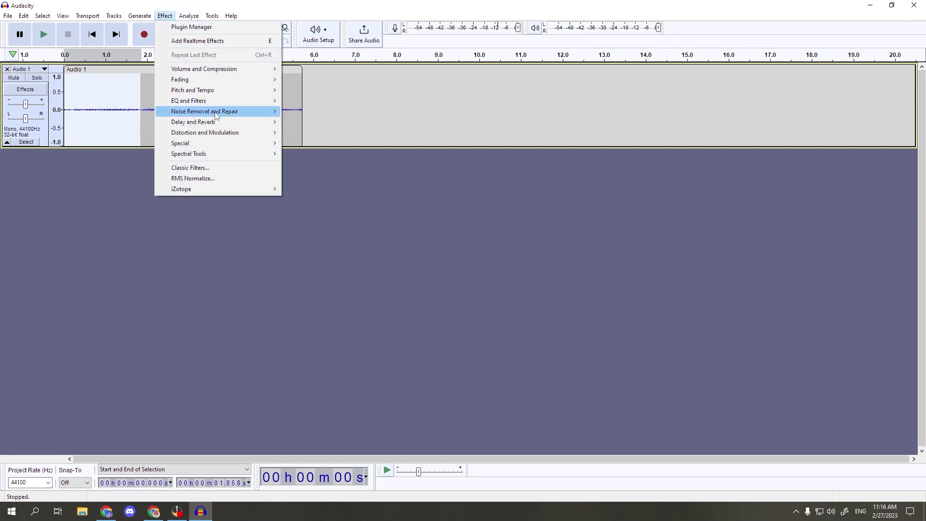
click(149, 115)
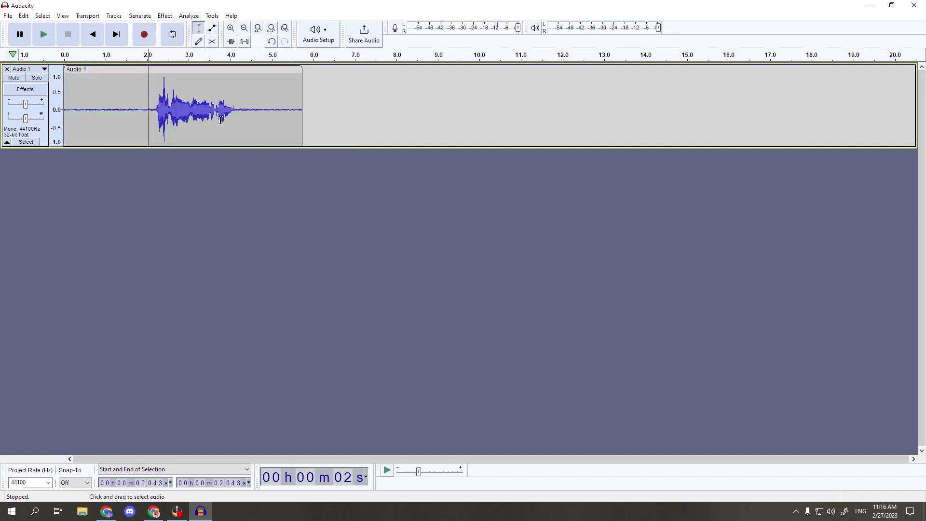
drag(140, 115, 64, 115)
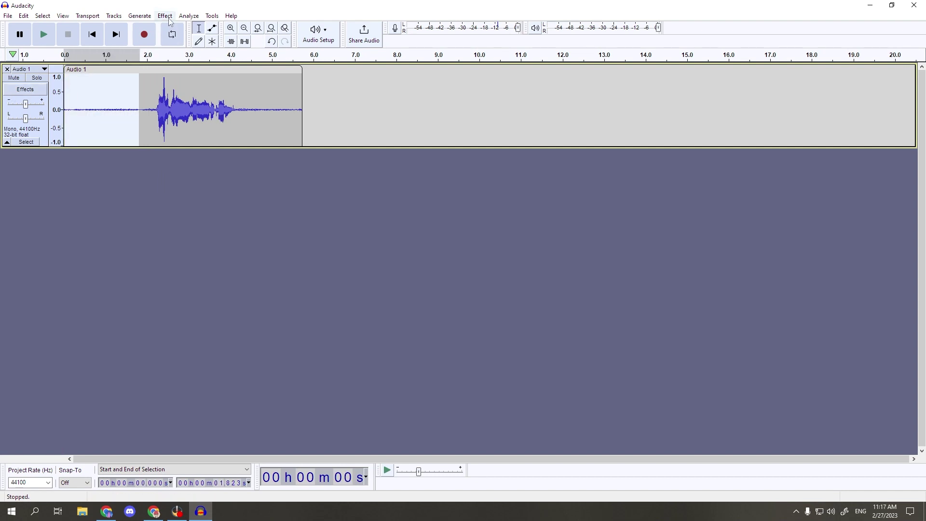
click(169, 19)
mouse_move(208, 112)
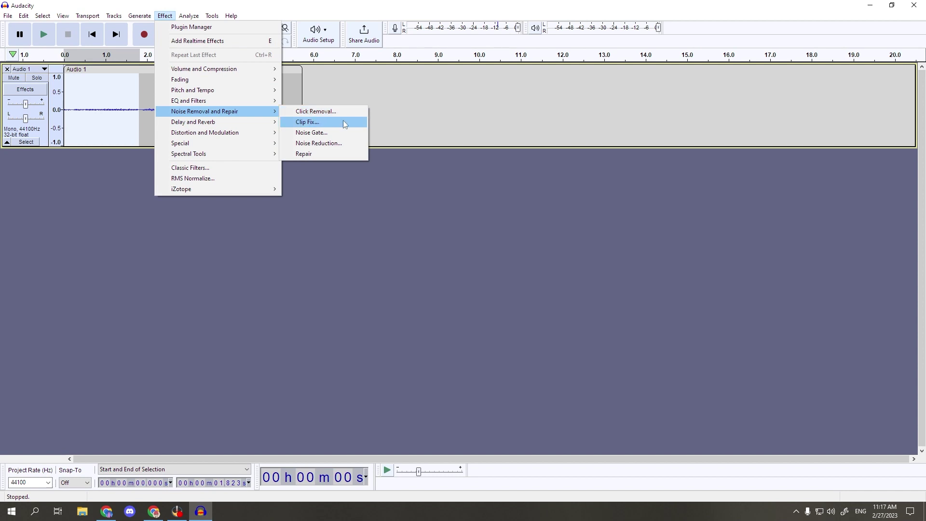
click(319, 144)
click(454, 208)
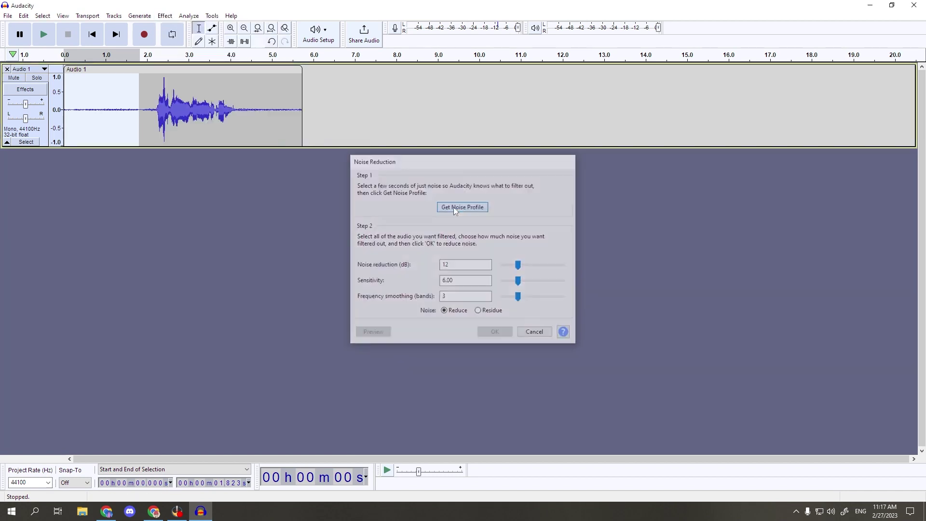
Step: Select the whole clip and play the recording back from 2.1 s
key(ctrl+a)
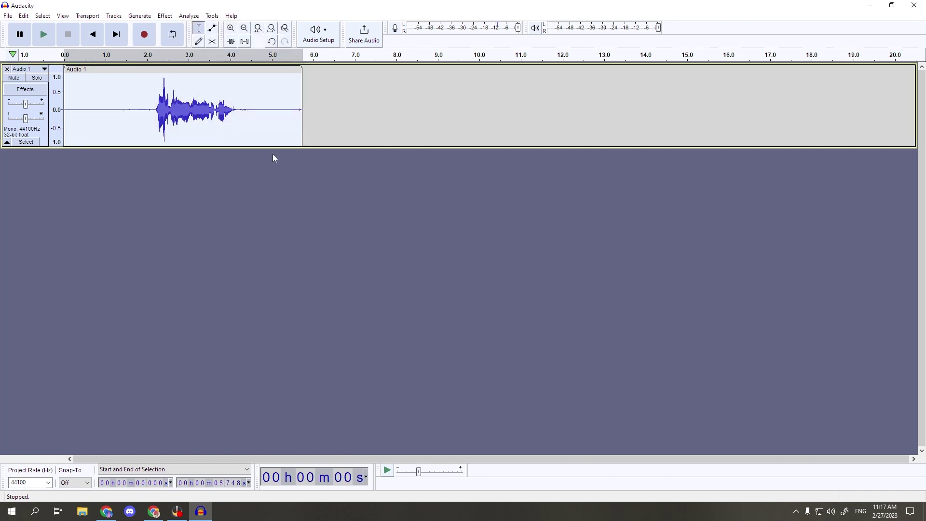
click(153, 109)
key(space)
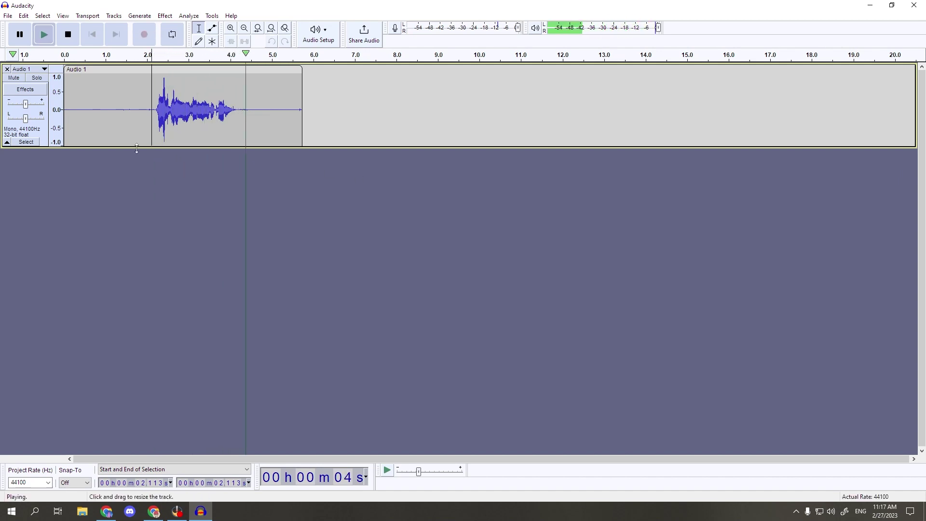
key(space)
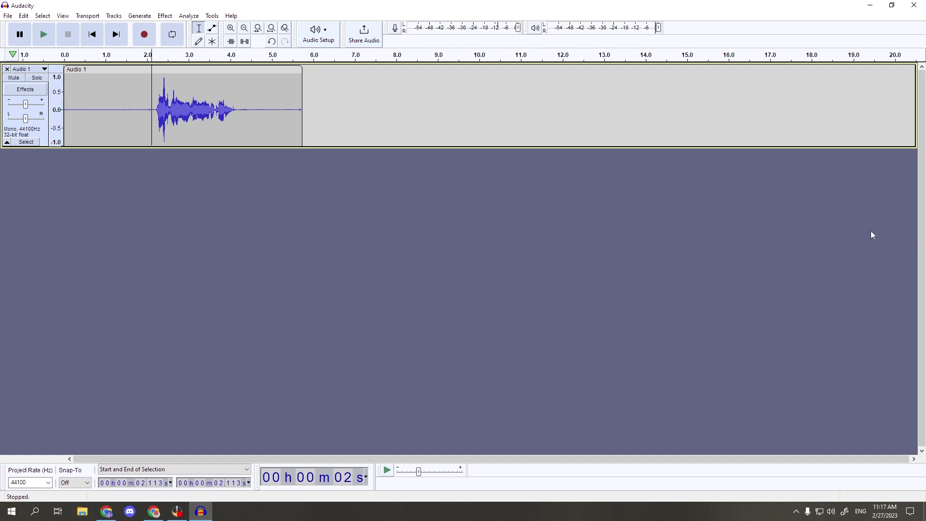
Step: Close Audacity, choosing No to discard the untitled project
click(908, 4)
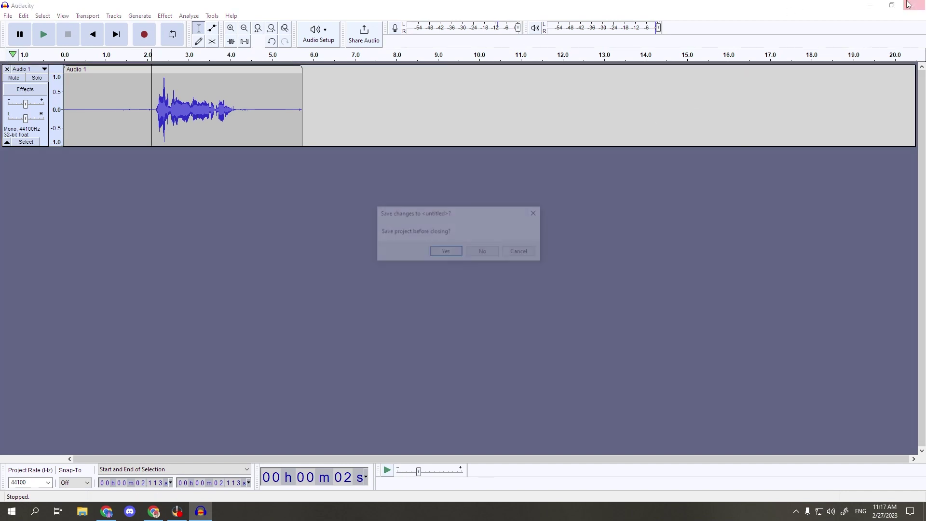
click(486, 252)
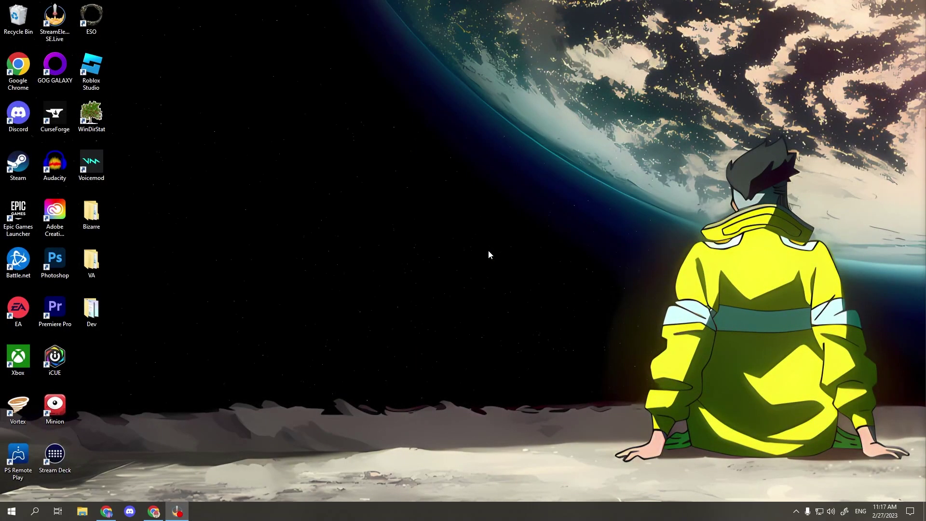